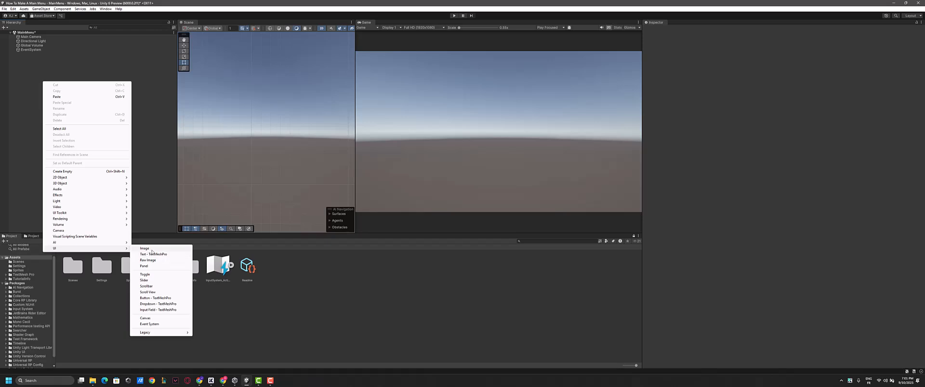
- Add a UI Image to the MainMenu scene
left_click(144, 249)
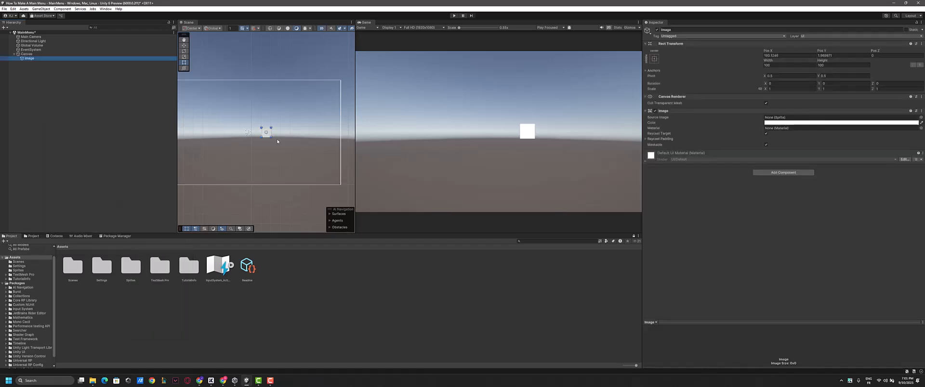
scroll(267, 139, "up", 2)
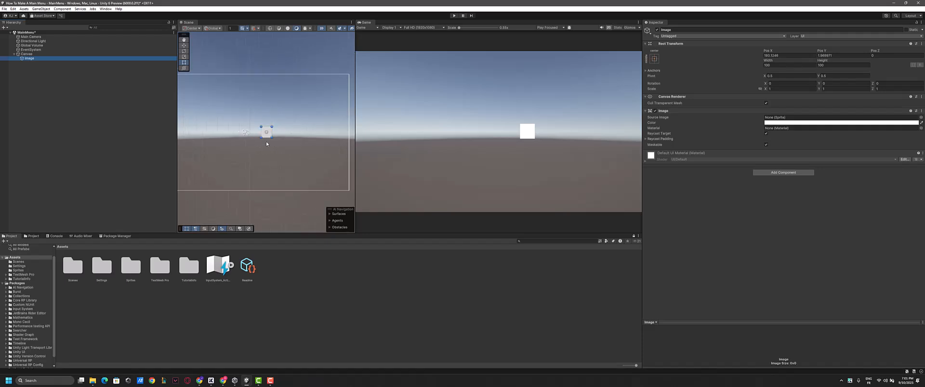
scroll(266, 144, "down", 3)
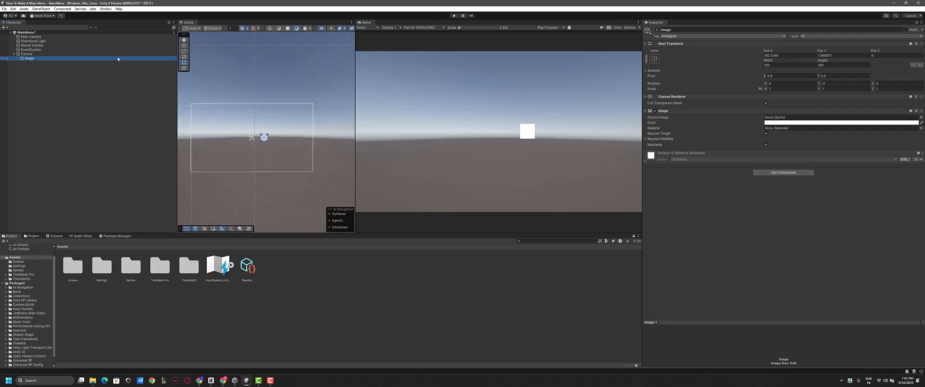
- Examine the canvas and its image in the 3D perspective scene view, and return to the 2D view
left_click(321, 28)
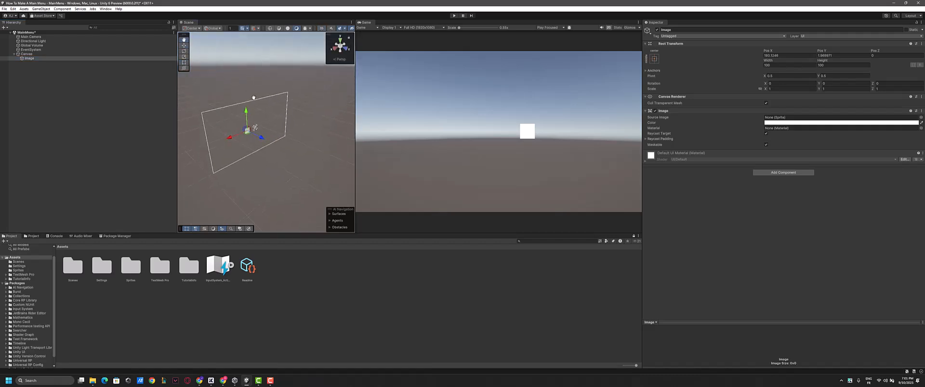
middle_click_drag(306, 149, 285, 154)
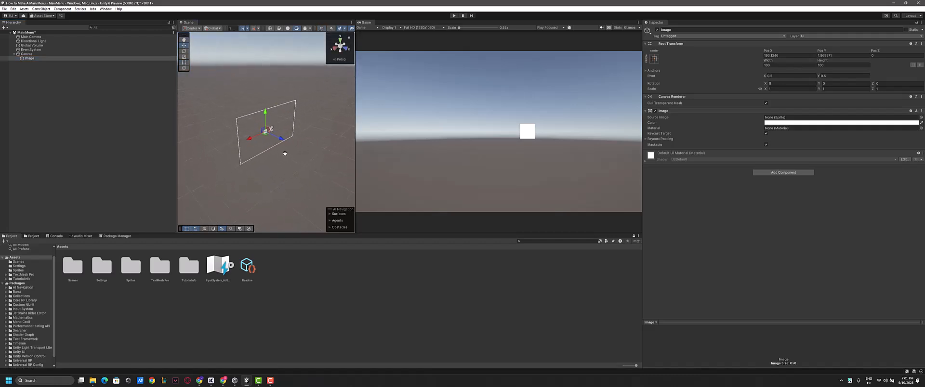
left_click(321, 28)
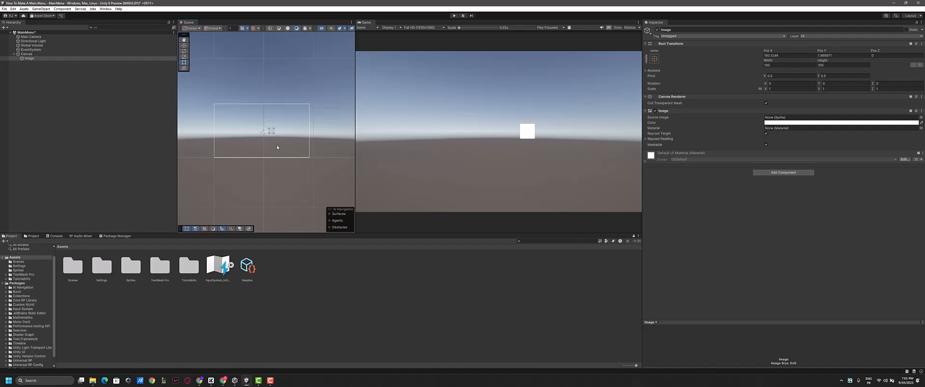
- Stretch the image with the Rect tool so its four edges fill the whole canvas, 1920 by 1080
scroll(277, 147, "down", 5)
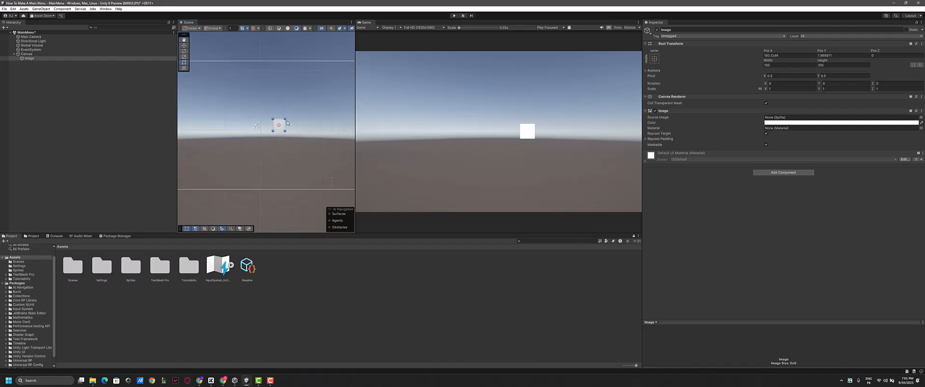
scroll(287, 122, "down", 3)
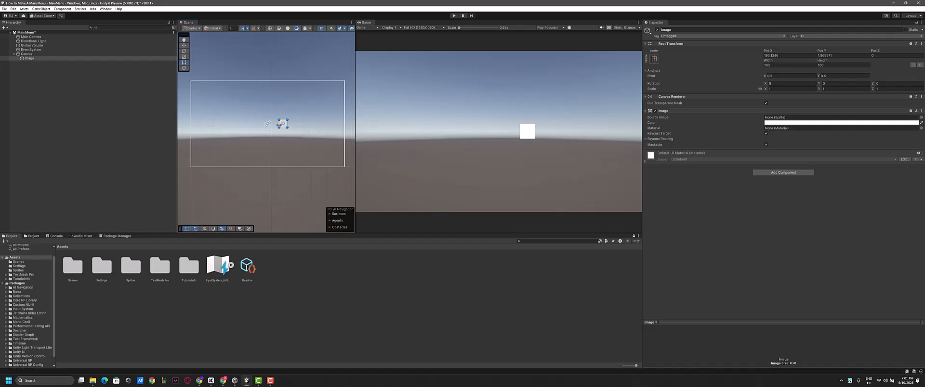
scroll(282, 124, "up", 2)
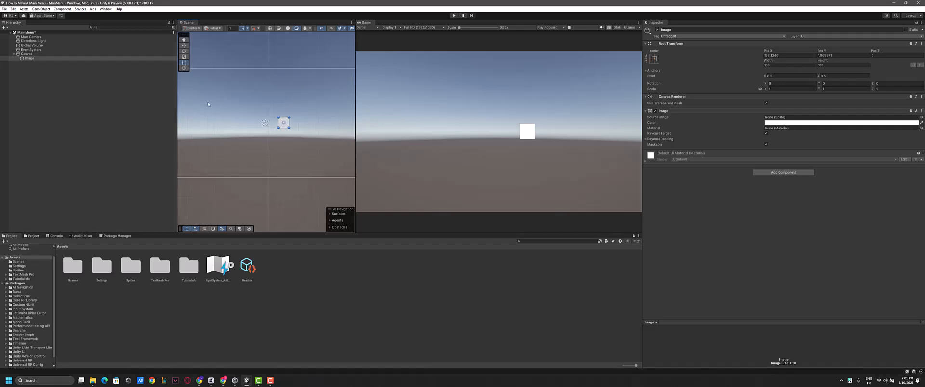
left_click(39, 59)
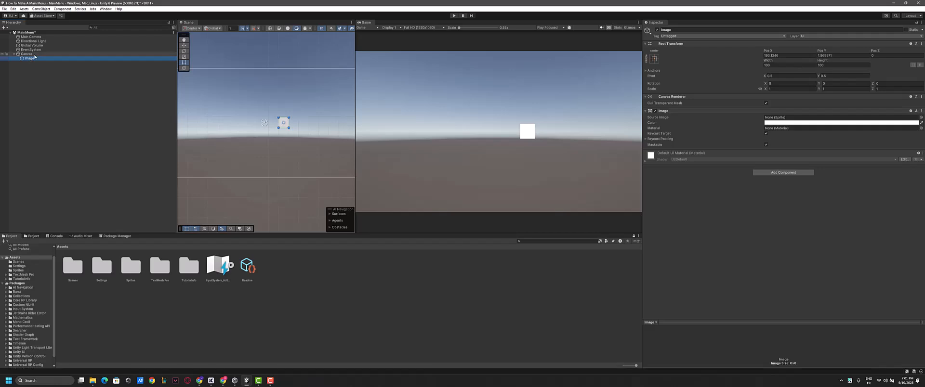
left_click(185, 63)
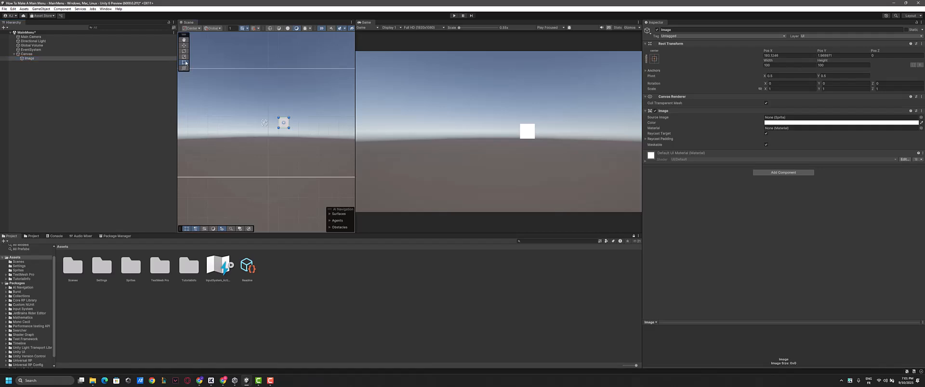
scroll(282, 124, "down", 2)
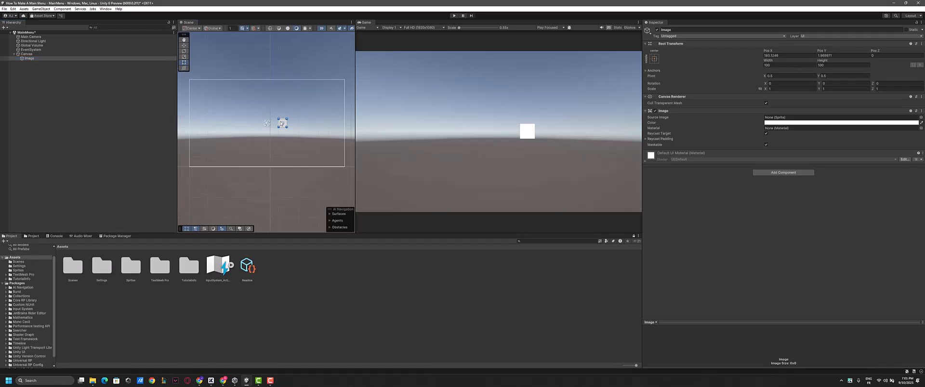
left_click_drag(279, 119, 189, 119)
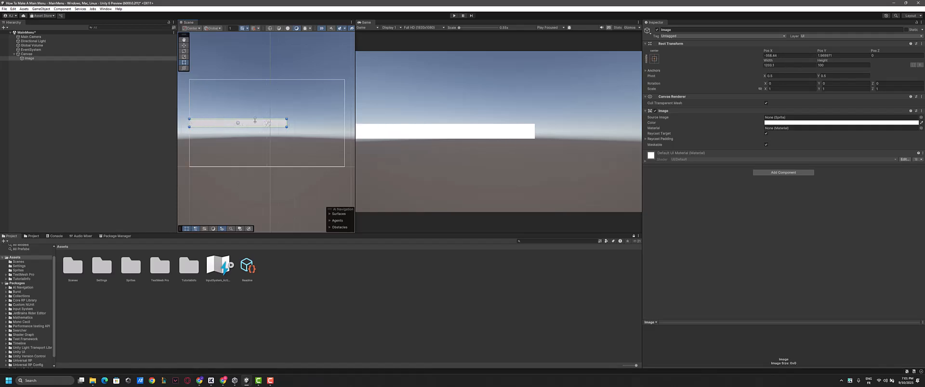
left_click_drag(255, 120, 255, 79)
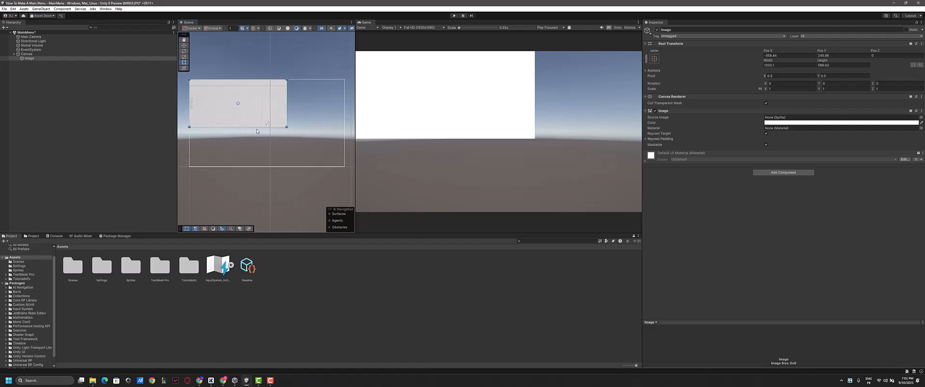
left_click_drag(256, 128, 256, 168)
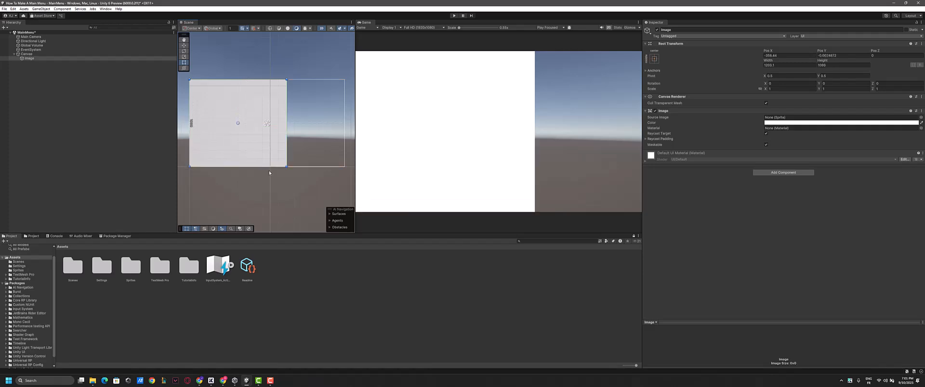
middle_click_drag(269, 171, 247, 171)
left_click_drag(254, 158, 309, 157)
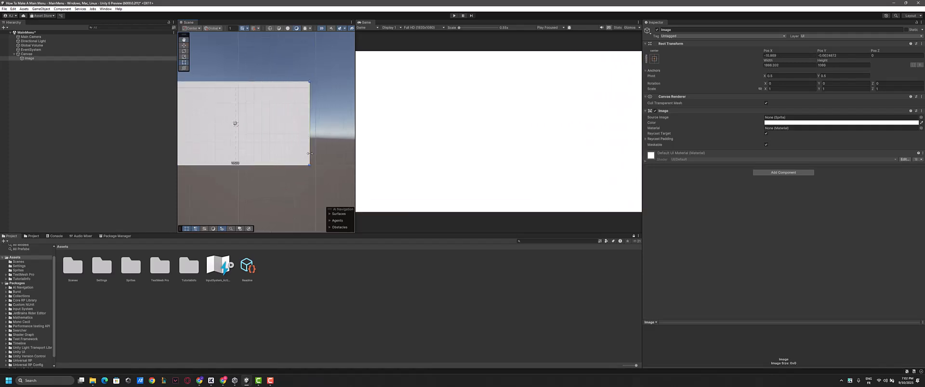
scroll(295, 136, "down", 1)
scroll(292, 136, "down", 3)
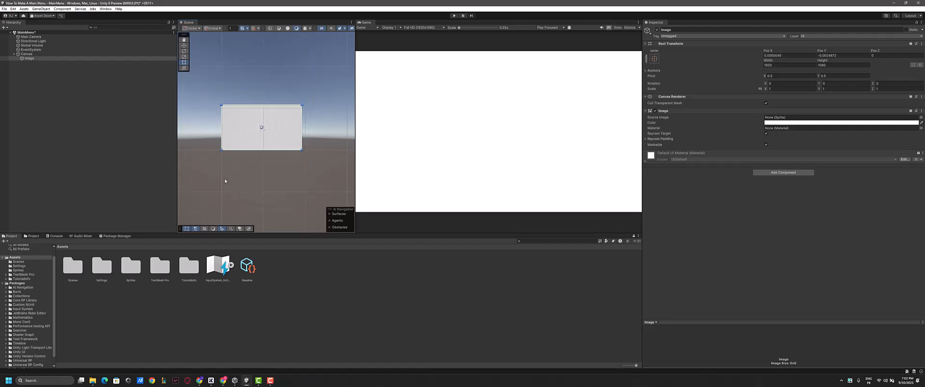
- Rename the Image object under the Canvas as MainMenu
left_click(40, 60)
left_click(31, 60)
left_click(36, 62)
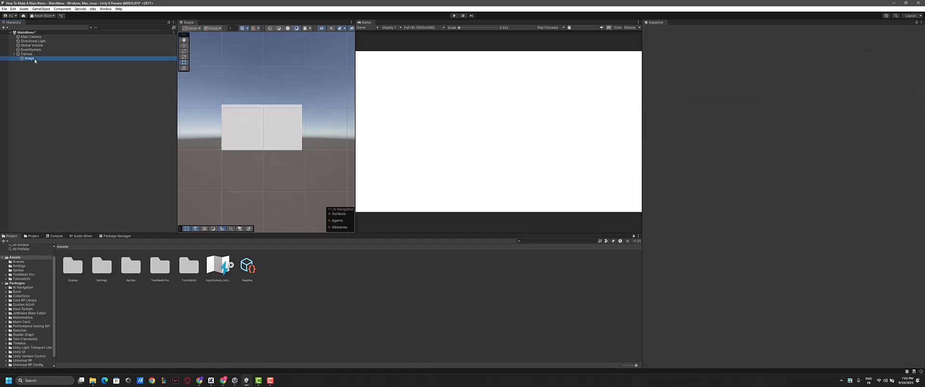
double_click(32, 60)
left_click(31, 59)
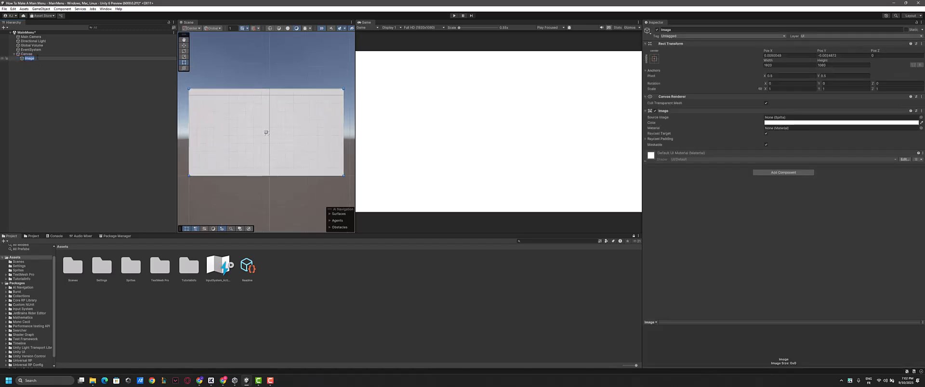
type("MainMenu")
key("Return")
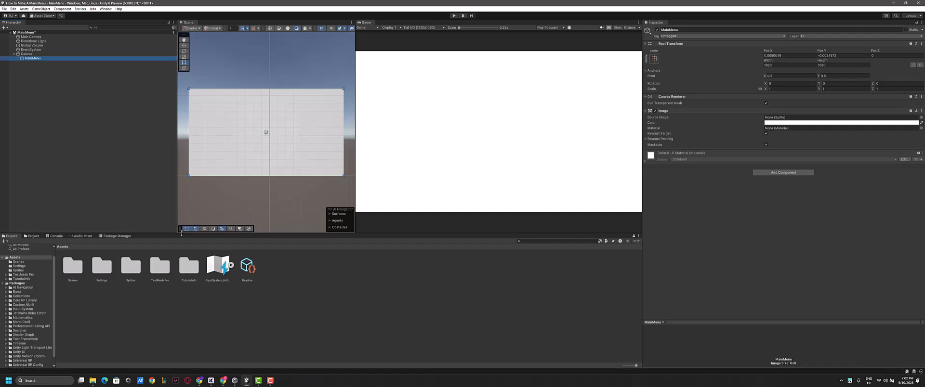
left_click(133, 280)
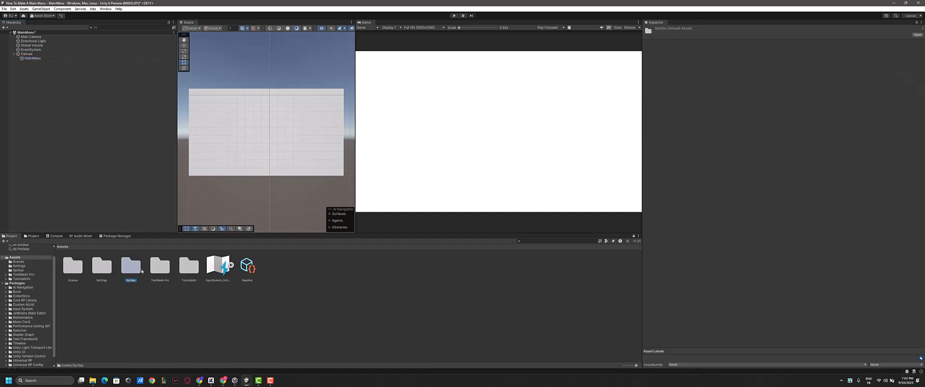
left_click(134, 295)
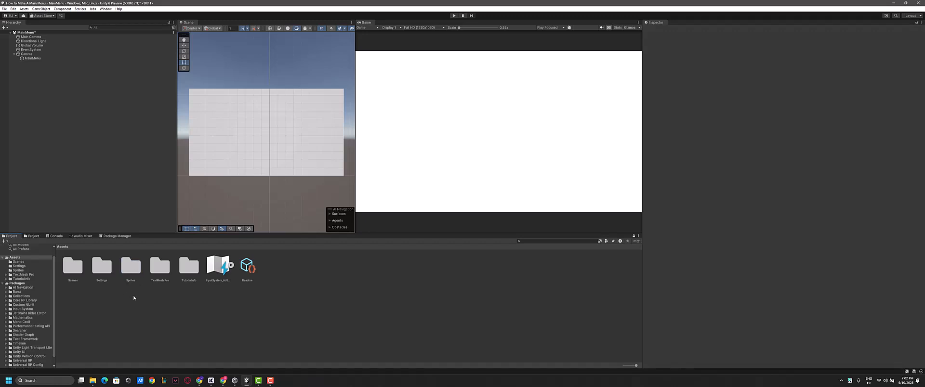
right_click(134, 298)
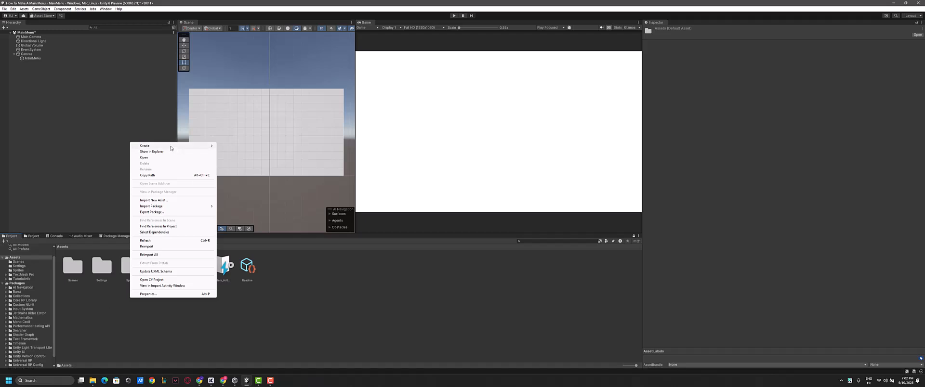
mouse_move(161, 148)
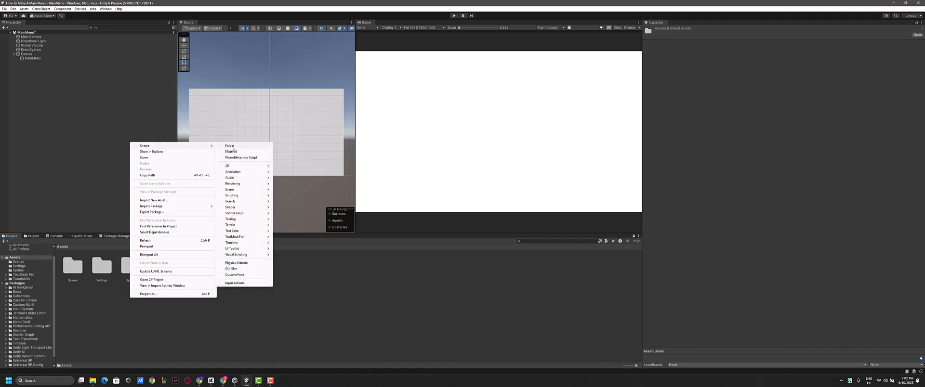
left_click(108, 329)
- Open the project's Sprites folder and import BtnParent.png into it from the Downloads Sprites folder in File Explorer
left_click(132, 271)
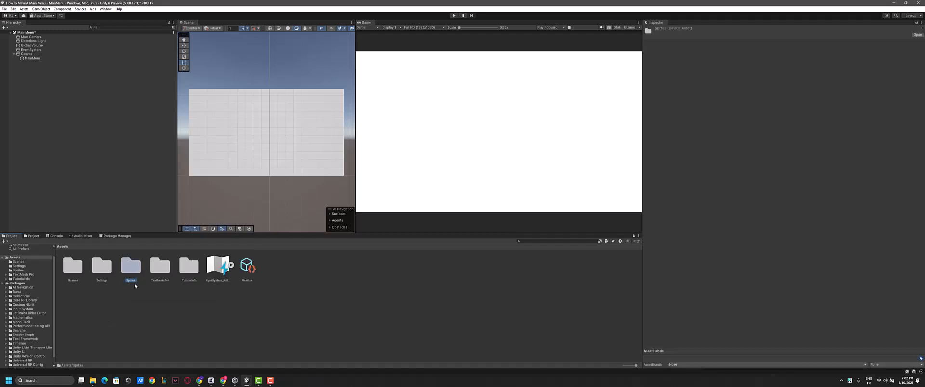
double_click(132, 270)
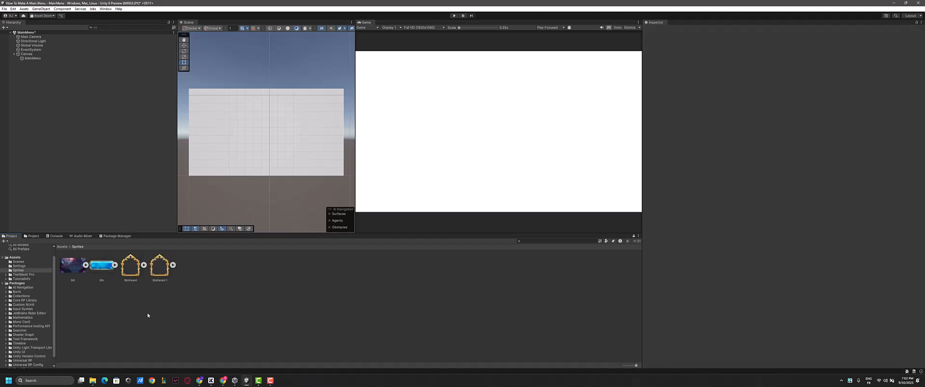
left_click(92, 380)
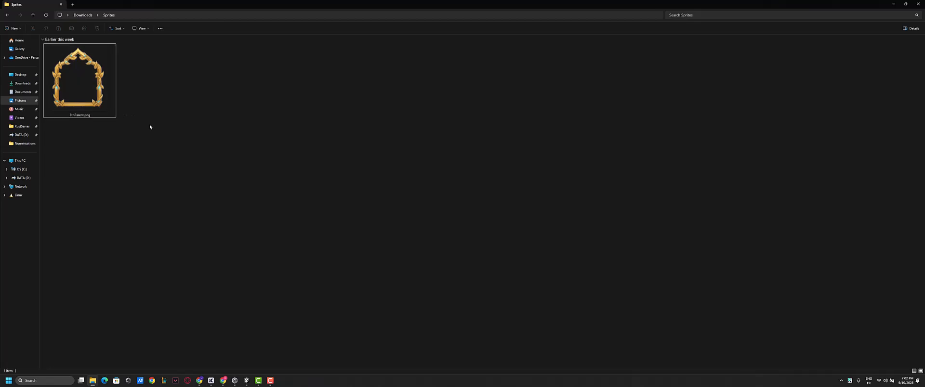
left_click(86, 84)
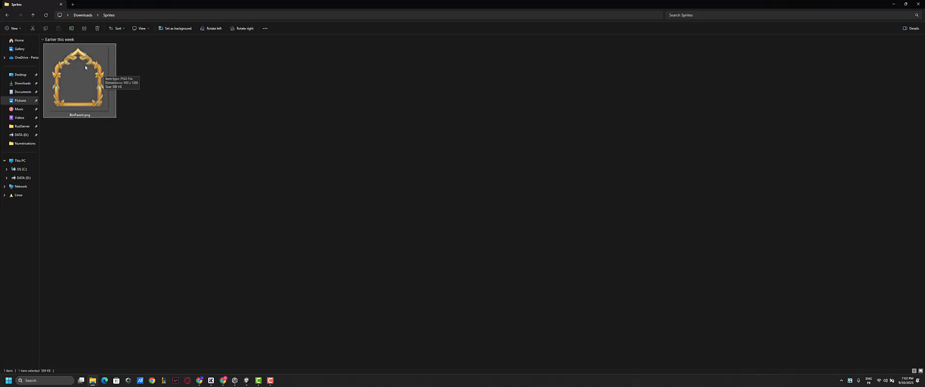
left_click_drag(80, 79, 187, 130)
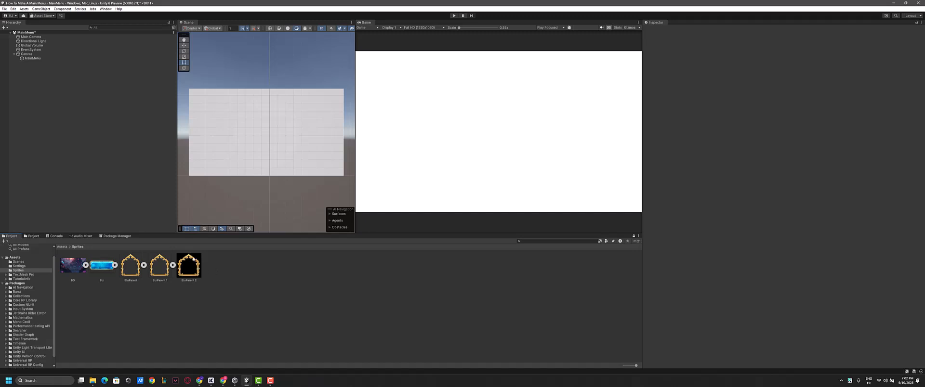
- Set the BtnParent 2 texture type to Sprite (2D and UI) with Single sprite mode, and apply the import settings
left_click(193, 259)
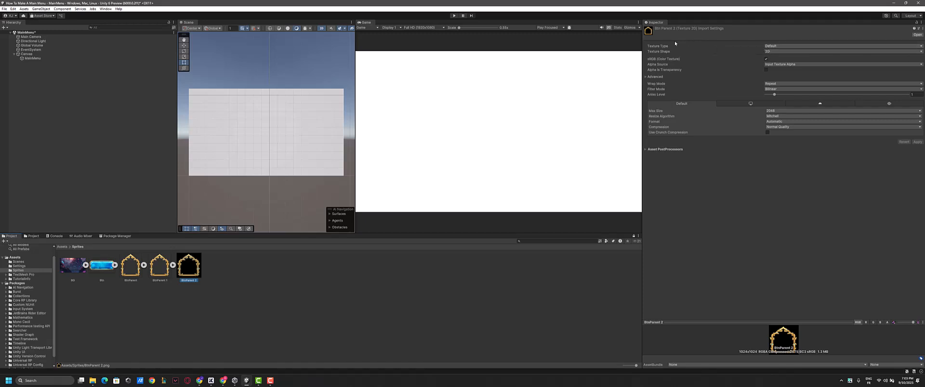
left_click(781, 46)
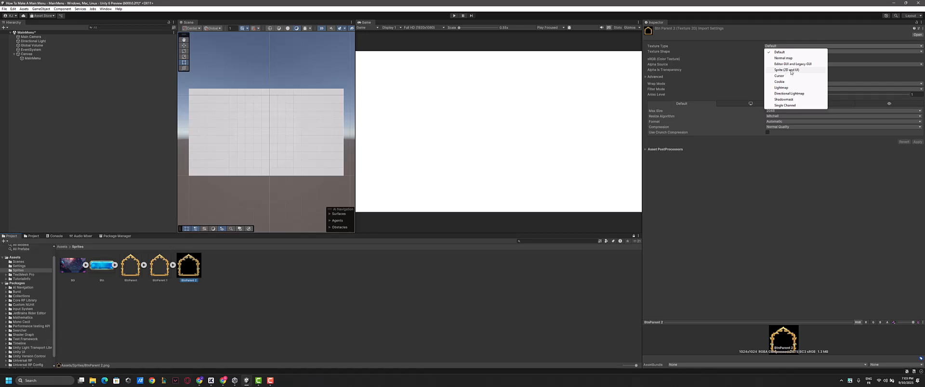
left_click(787, 70)
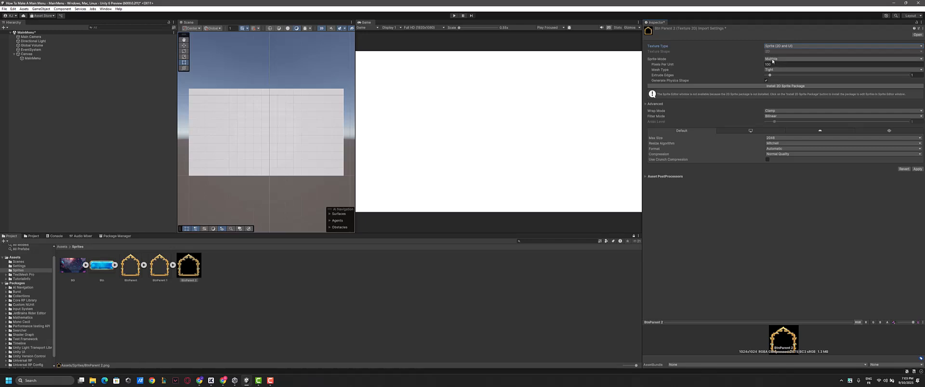
left_click(773, 61)
left_click(775, 65)
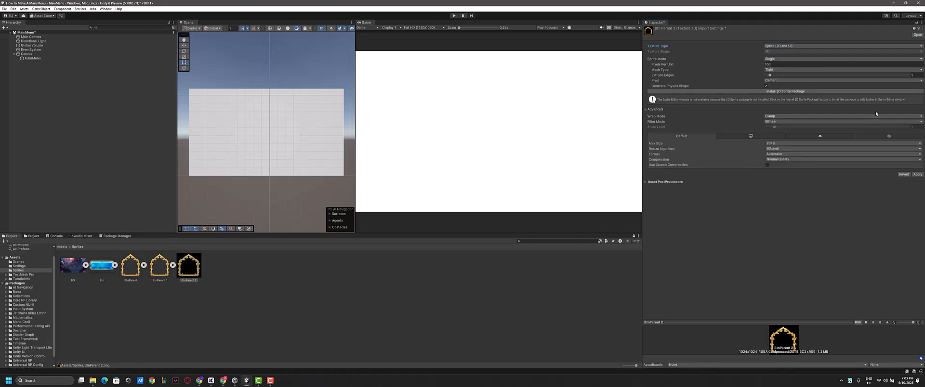
left_click(918, 174)
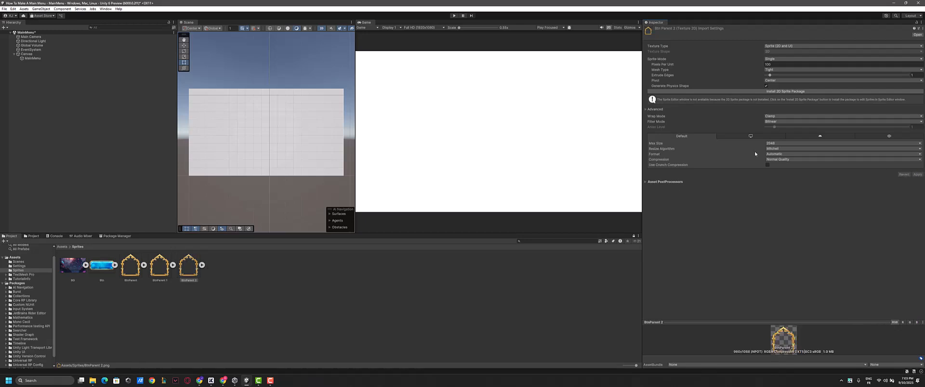
left_click(192, 269)
left_click(178, 287)
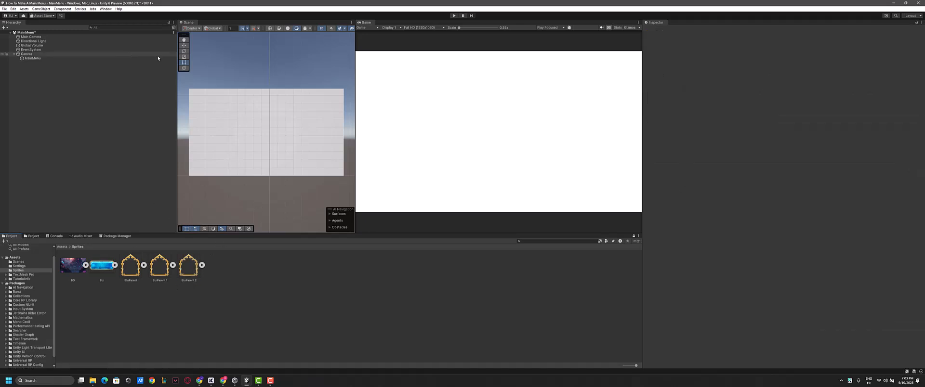
- Set the source image of the MainMenu image to the BG sprite
left_click(42, 58)
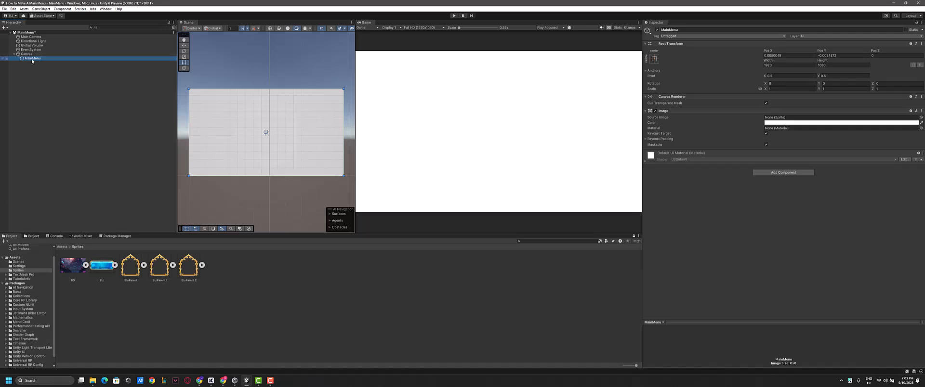
left_click(32, 69)
left_click(30, 58)
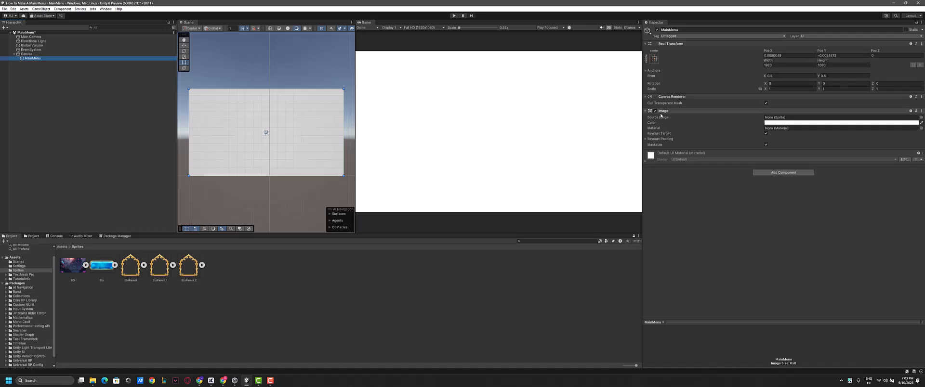
left_click(921, 117)
scroll(714, 166, "down", 3)
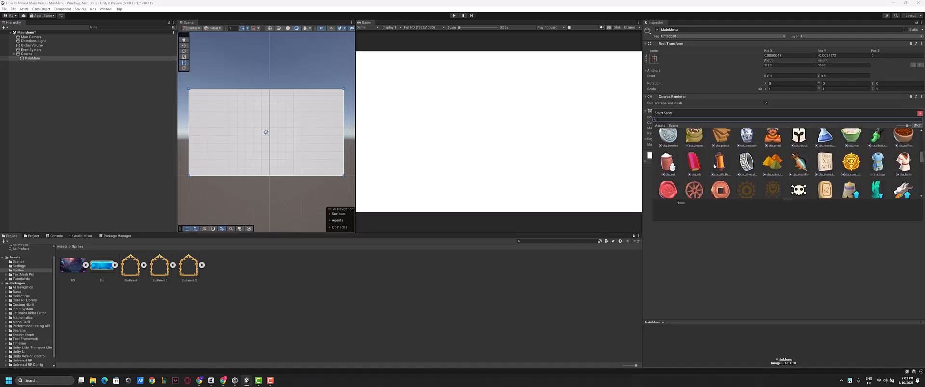
scroll(715, 166, "down", 10)
scroll(785, 166, "up", 12)
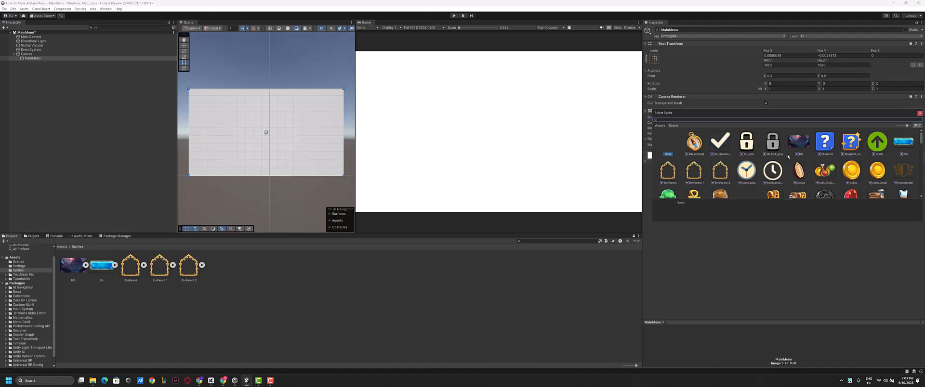
left_click(804, 142)
double_click(800, 148)
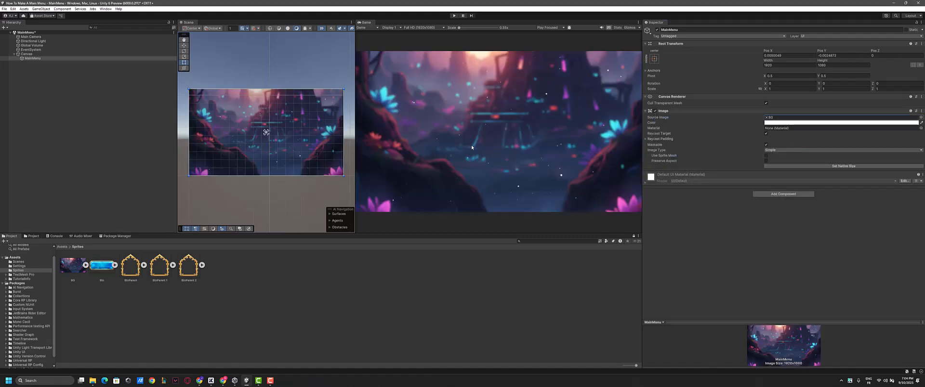
left_click(781, 118)
left_click_drag(82, 265, 773, 117)
scroll(310, 108, "down", 1)
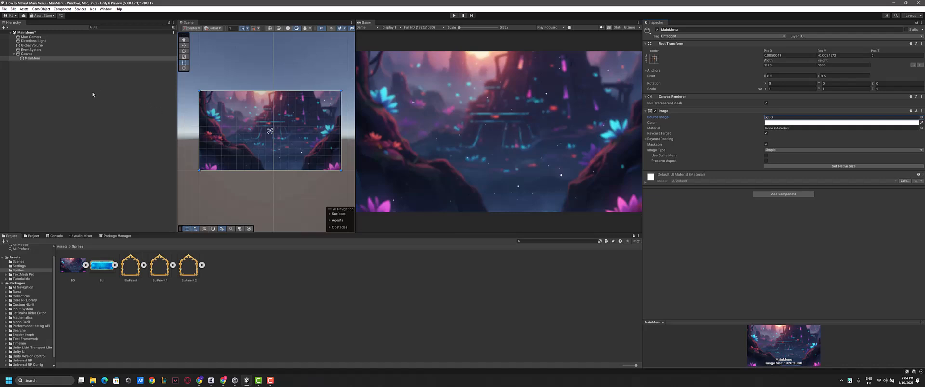
- Add a UI Image as a child of MainMenu
left_click(27, 59)
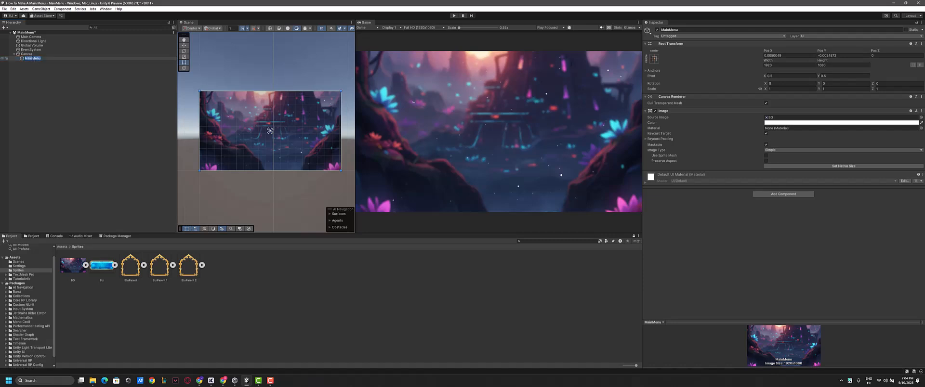
left_click(36, 69)
left_click(40, 59)
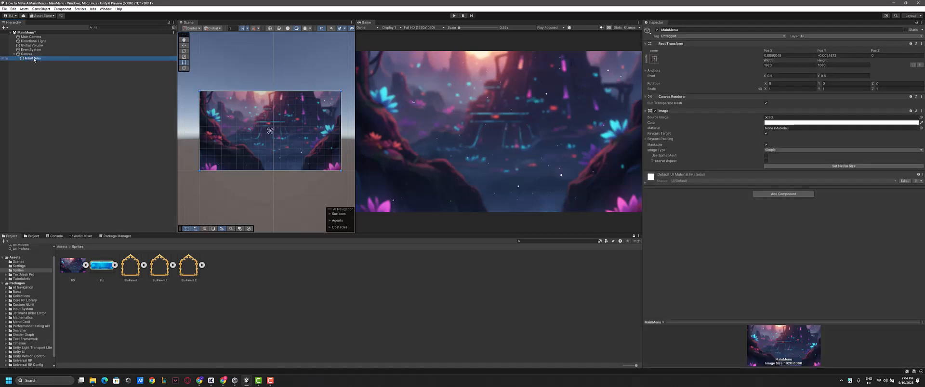
right_click(33, 61)
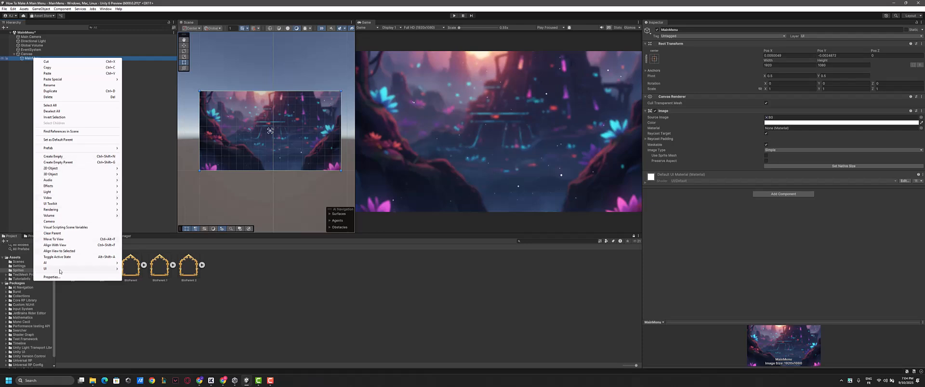
mouse_move(117, 271)
left_click(145, 269)
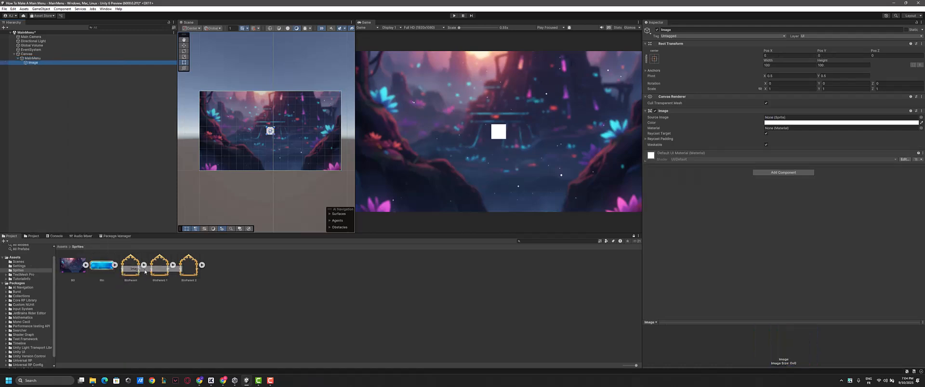
- Assign the BtnParent sprite as the source image of the new child image
scroll(273, 134, "up", 2)
scroll(273, 134, "up", 4)
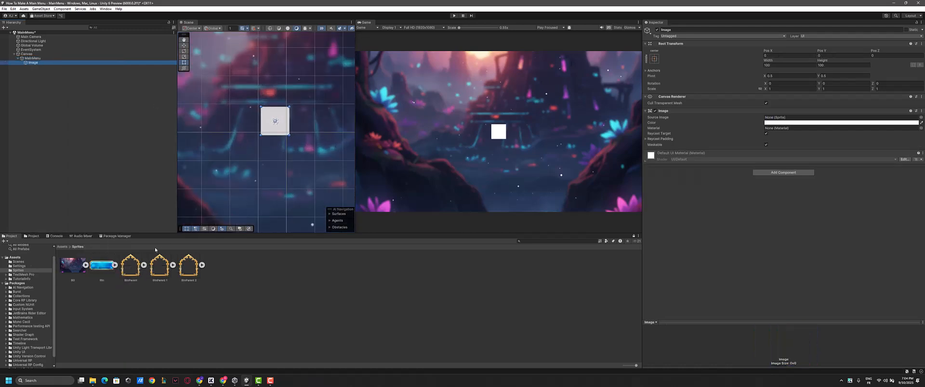
left_click_drag(135, 269, 382, 205)
left_click_drag(734, 133, 791, 118)
scroll(398, 97, "up", 1)
scroll(301, 141, "up", 1)
scroll(279, 129, "up", 2)
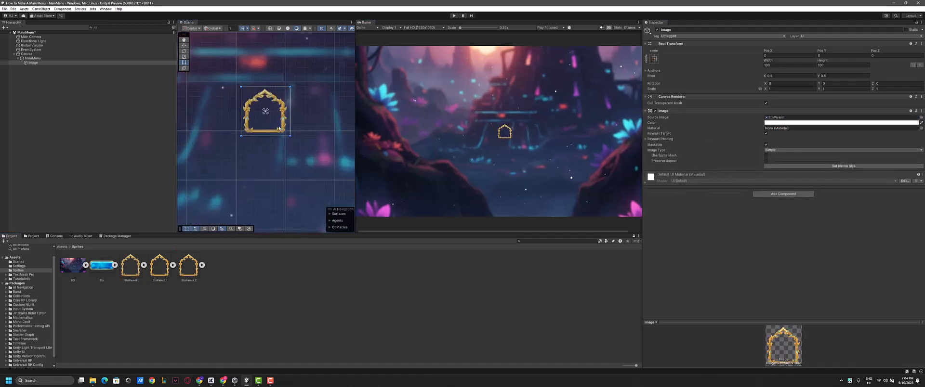
scroll(263, 96, "up", 2)
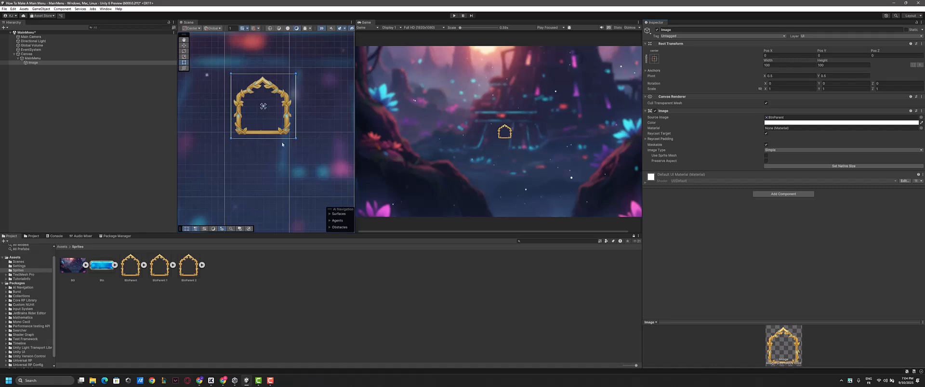
- Enlarge the golden frame image proportionally to about 1071 by 1071, roughly centred on the background
scroll(273, 143, "down", 10)
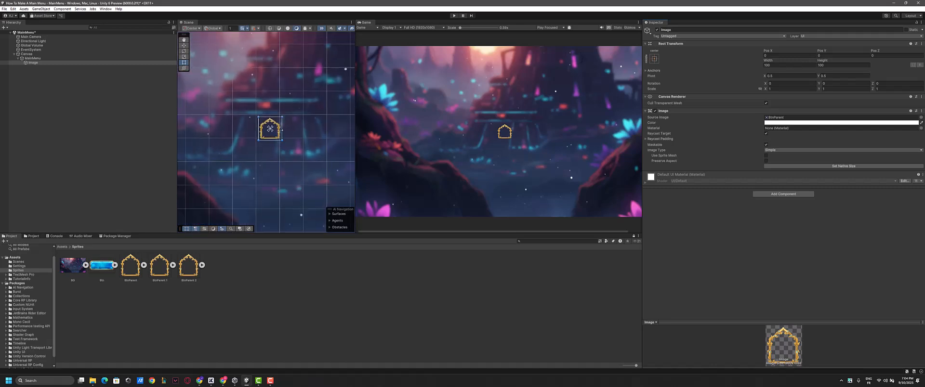
scroll(265, 150, "up", 2)
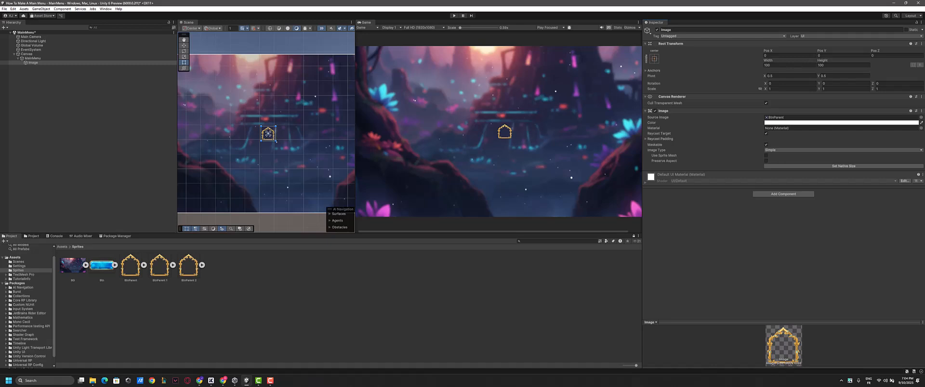
left_click_drag(276, 143, 320, 185, "shift")
left_click_drag(276, 133, 213, 70, "shift")
left_click_drag(321, 185, 346, 211, "shift")
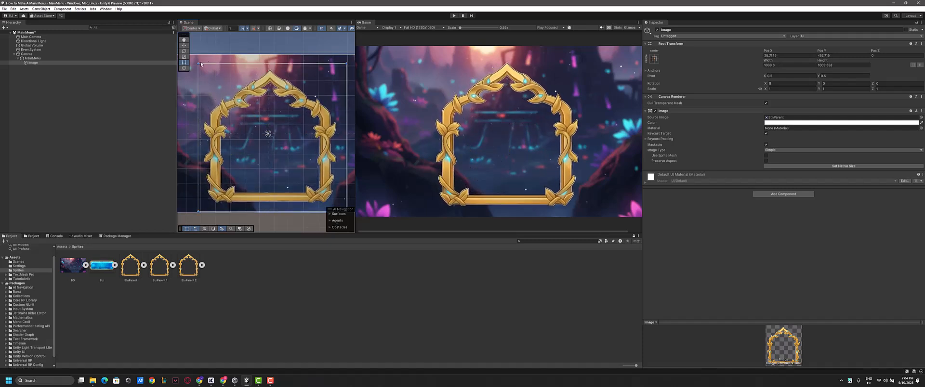
left_click_drag(201, 64, 190, 55, "shift")
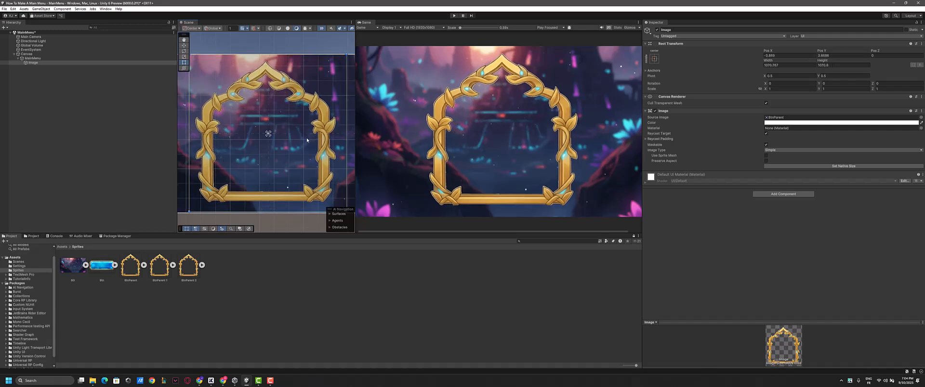
scroll(307, 140, "down", 3)
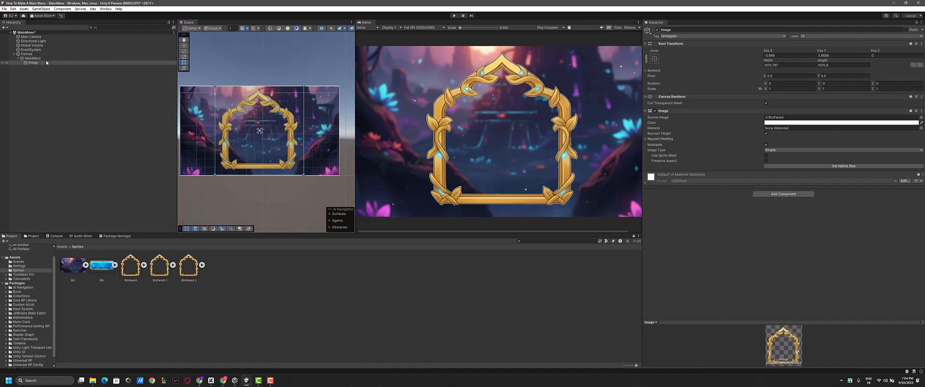
- Rename the frame image object under MainMenu as BtnContainer
double_click(30, 63)
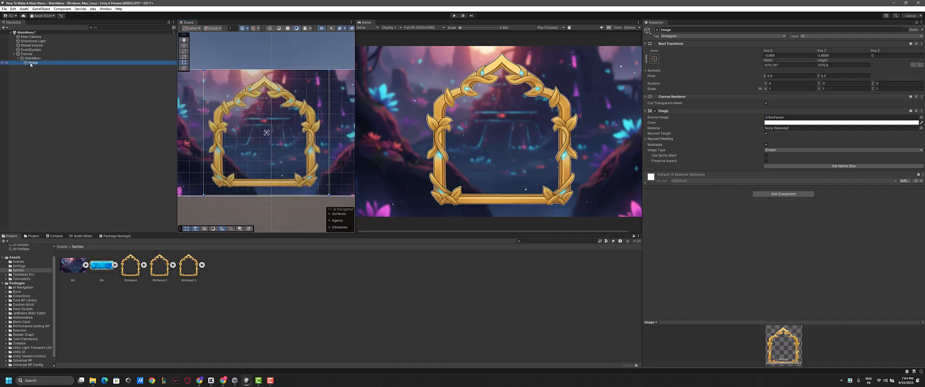
key("F2")
type("Btn")
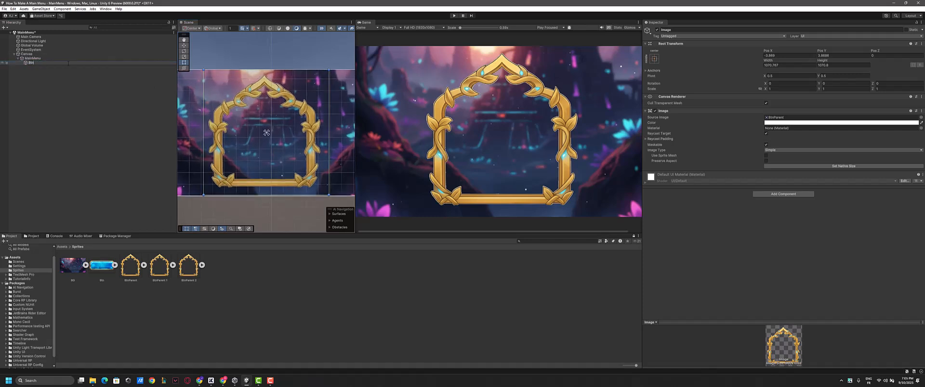
type("Container")
key("Return")
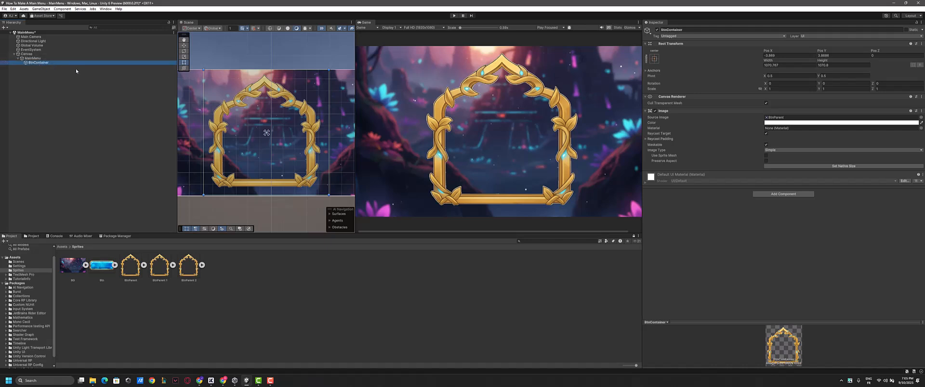
- Add a TextMeshPro button as a child of BtnContainer and enlarge it to about 278 by 69 inside the frame
right_click(26, 63)
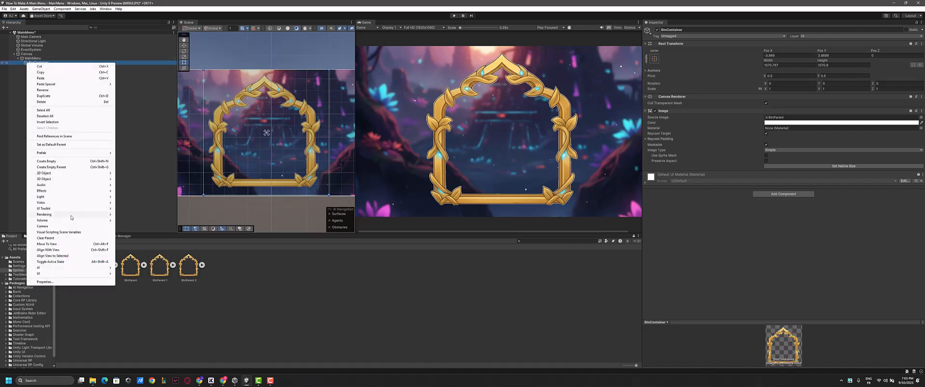
mouse_move(48, 274)
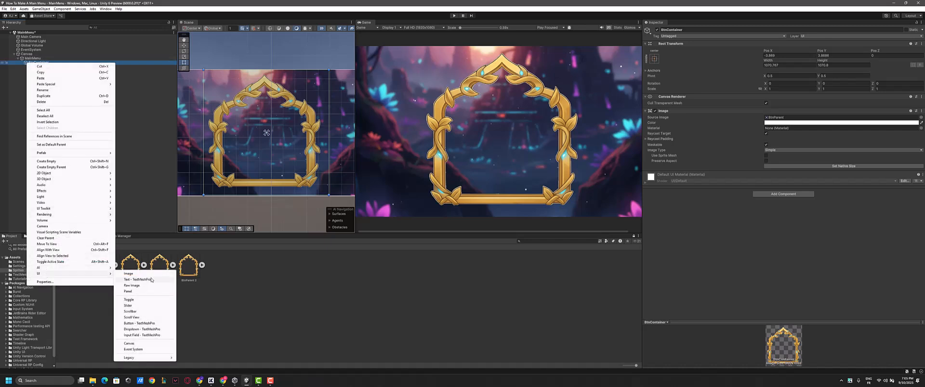
left_click(135, 324)
scroll(263, 109, "up", 5)
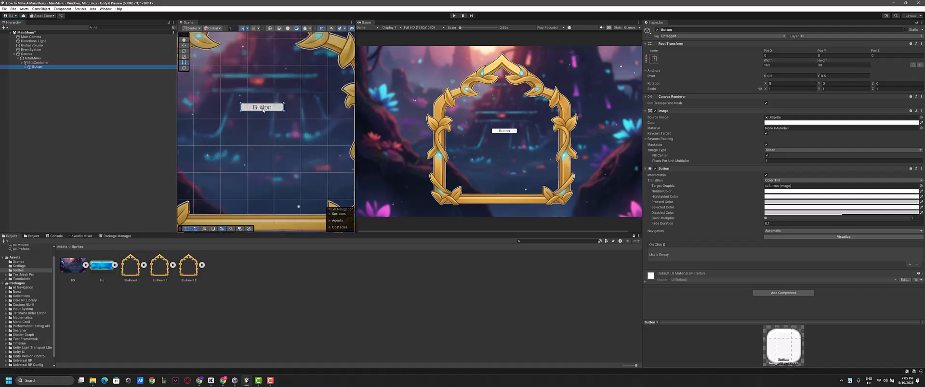
scroll(250, 91, "down", 4)
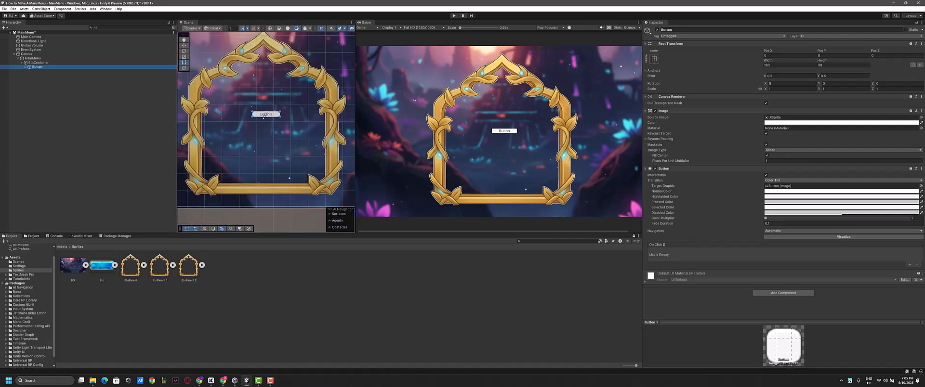
left_click_drag(277, 117, 242, 118)
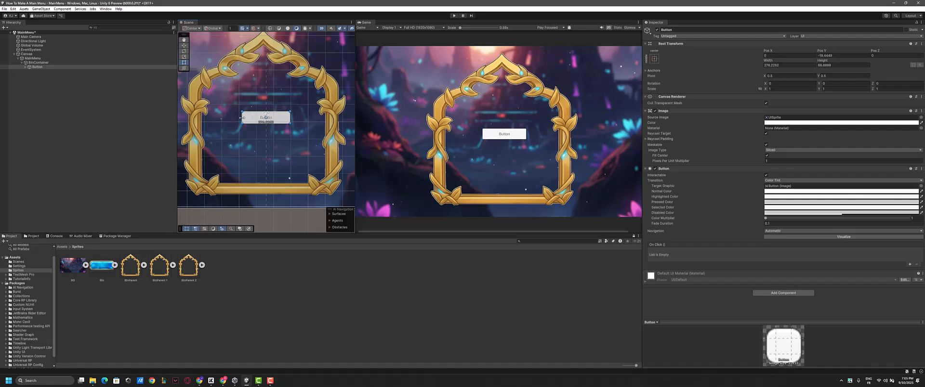
- Set the source image of the button inside BtnContainer to the Btn sprite
left_click(35, 67)
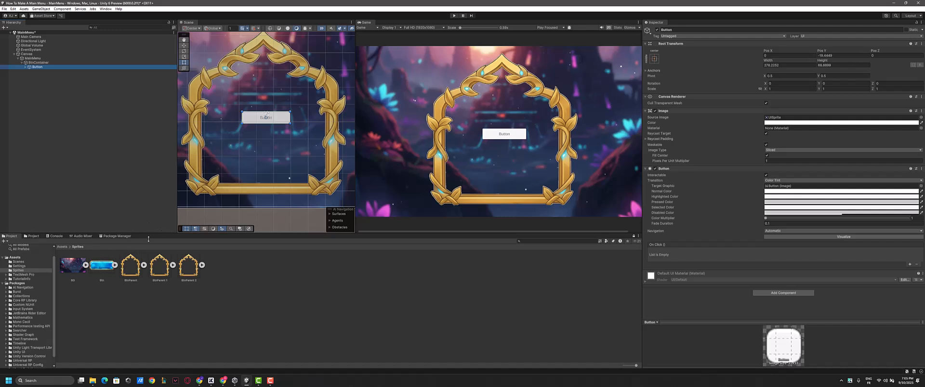
left_click(103, 269)
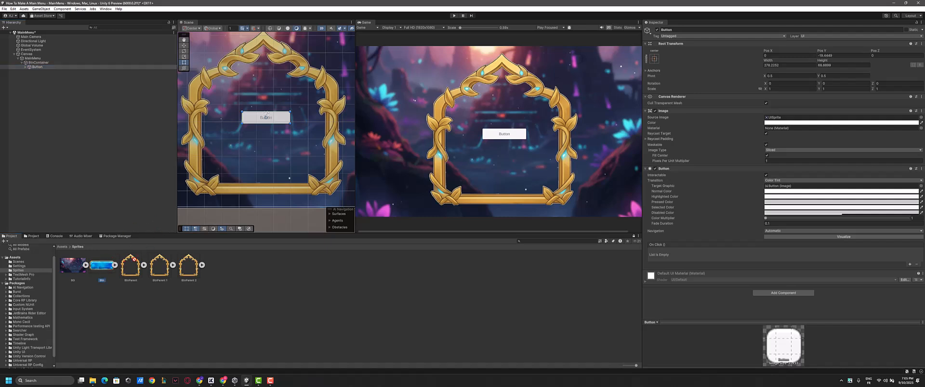
left_click_drag(102, 268, 782, 117)
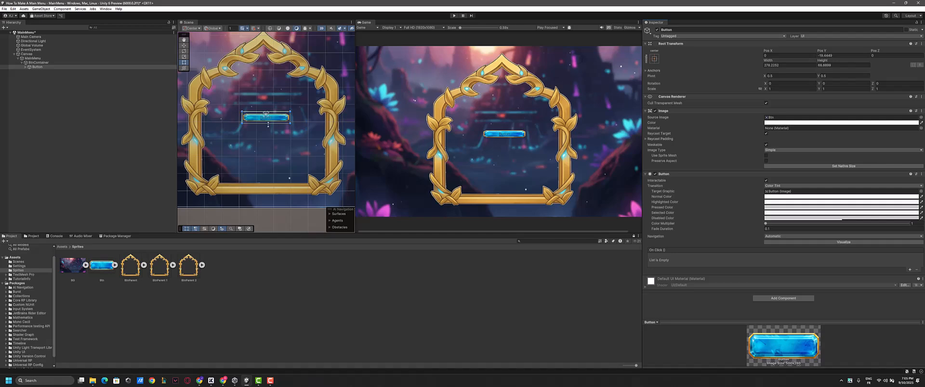
- Enable Preserve Aspect on the button's image and enlarge the button to about 289 wide with more height
mouse_move(268, 124)
left_mouse_down()
mouse_move(265, 177)
mouse_move(266, 127)
left_mouse_up()
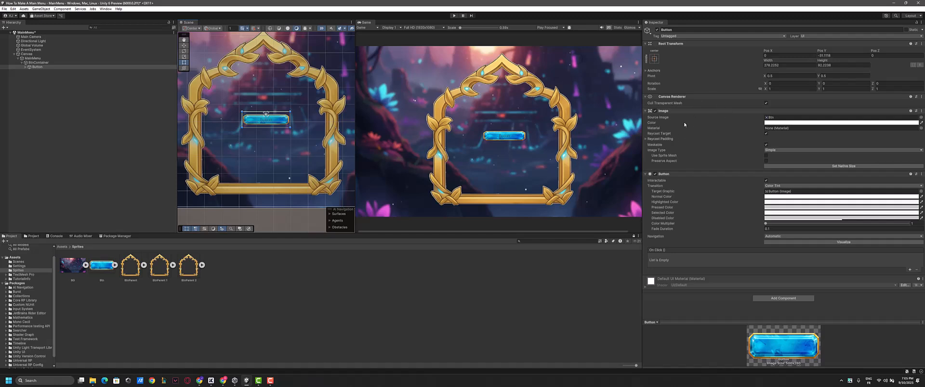
left_click(766, 162)
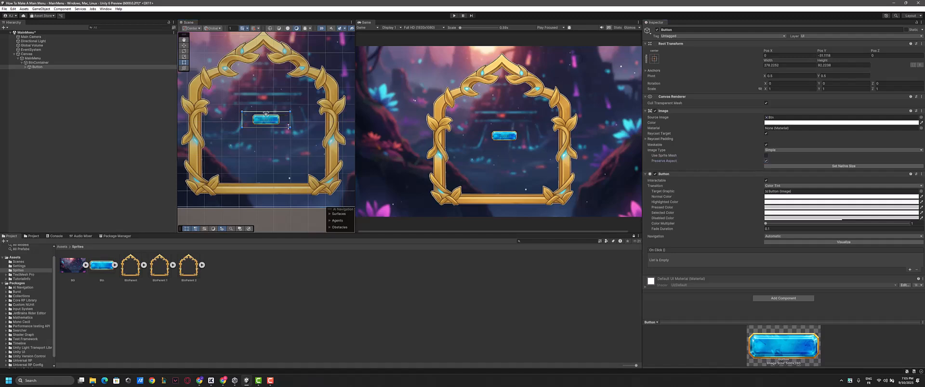
left_click_drag(281, 129, 266, 114)
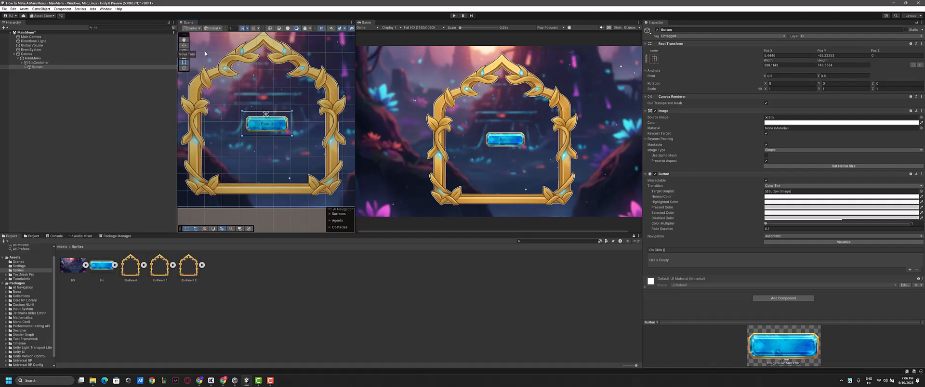
- Rename the button object as StartBtn and expand it in the hierarchy to reach its text child
left_click(40, 67)
left_click(40, 67)
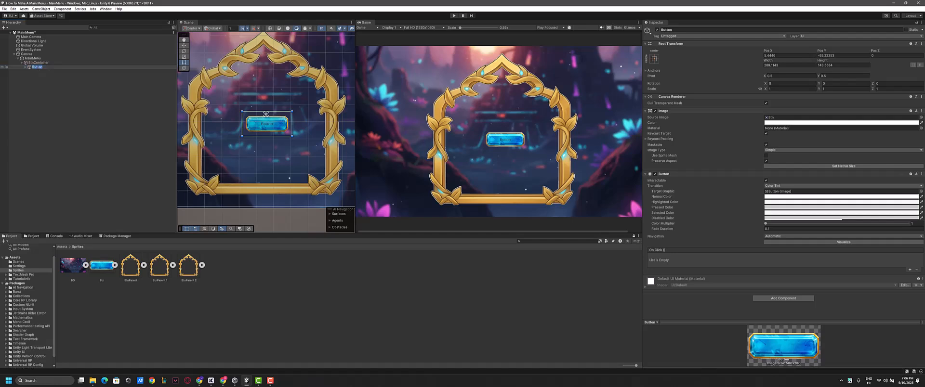
type("BtartBtn")
key("Return")
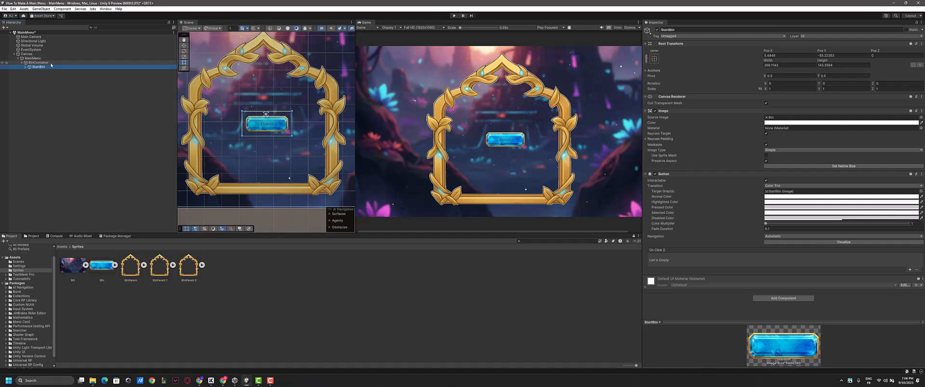
left_click(25, 67)
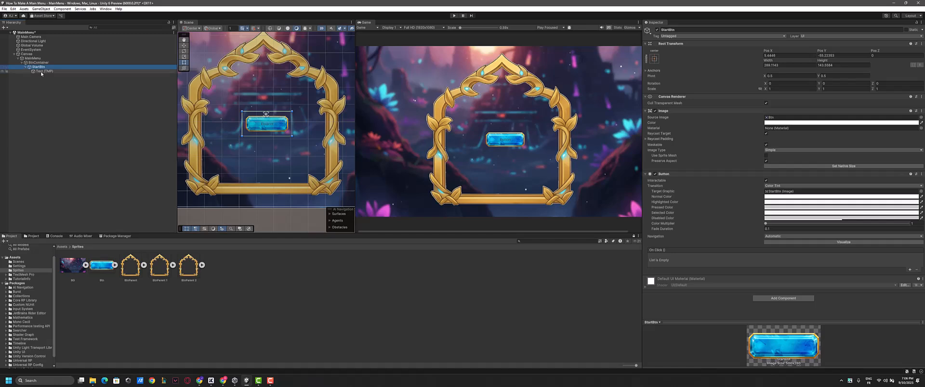
- Change the text of StartBtn's label to START and set its vertex color to white
left_click(36, 72)
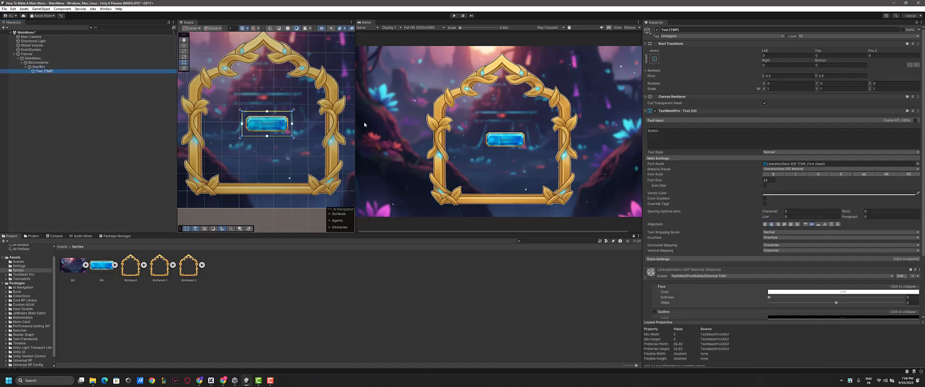
left_click(698, 146)
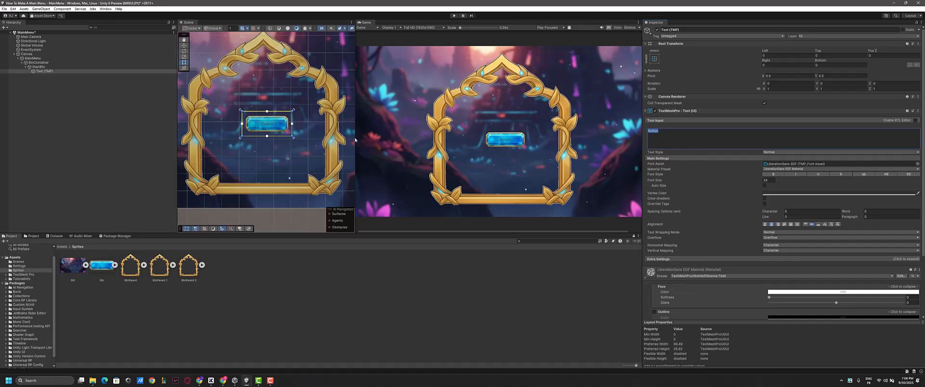
key("BackSpace")
type("START")
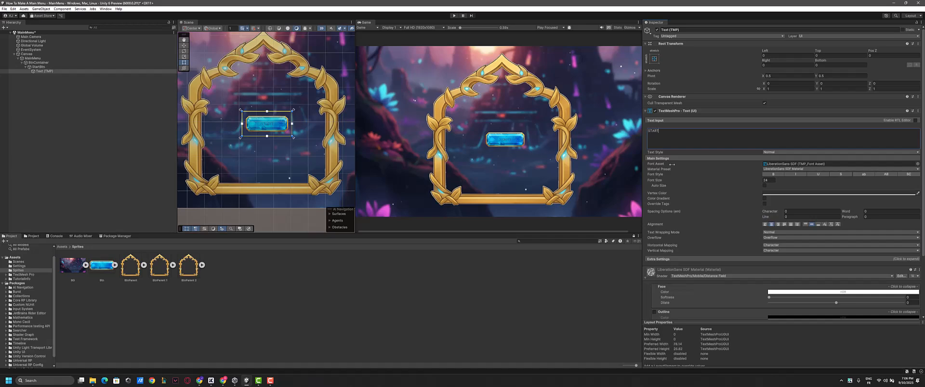
left_click(775, 195)
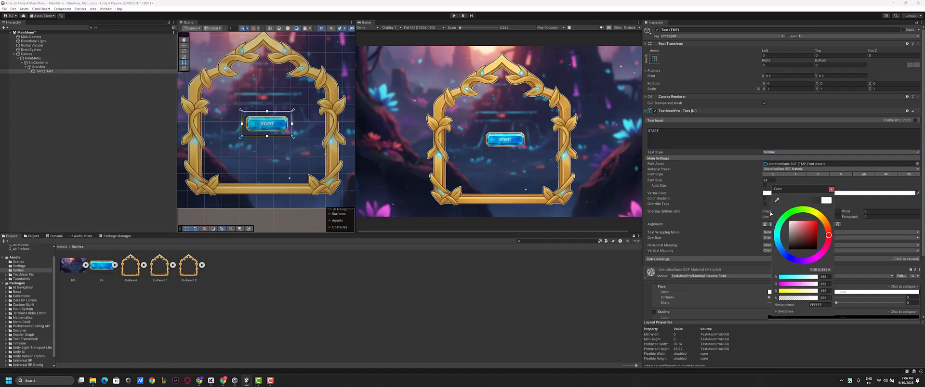
- Set the font size of the START label to 33
left_click(689, 181)
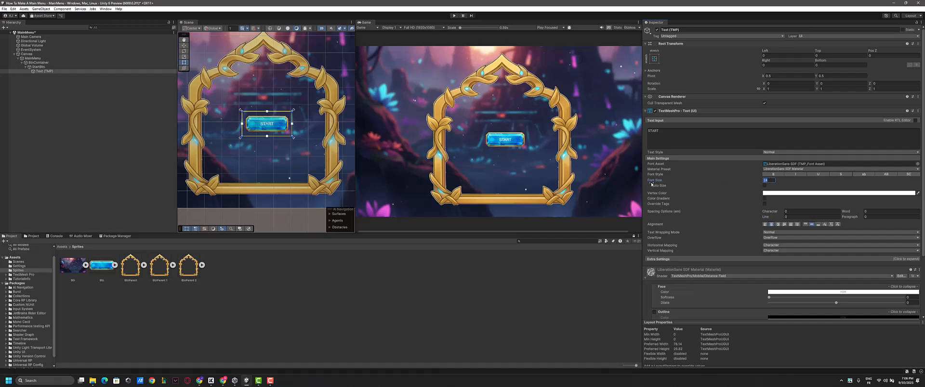
left_click_drag(651, 184, 671, 186)
left_click(771, 182)
type("33")
scroll(313, 133, "up", 3)
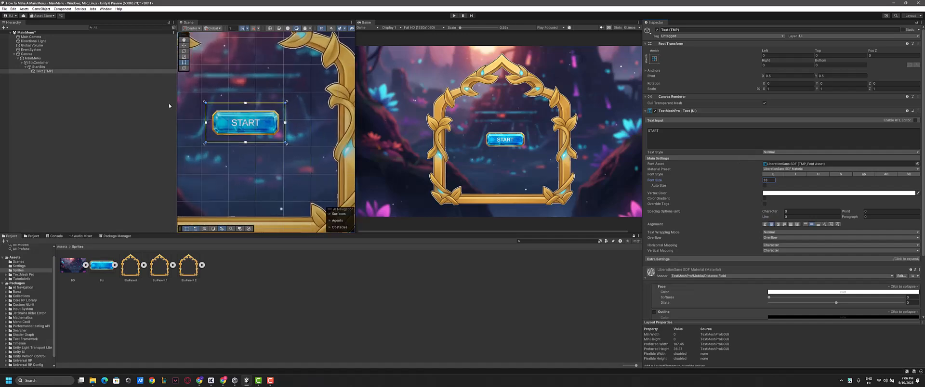
scroll(226, 106, "down", 3)
- Collapse StartBtn in the hierarchy and duplicate it twice inside BtnContainer
left_click(30, 67)
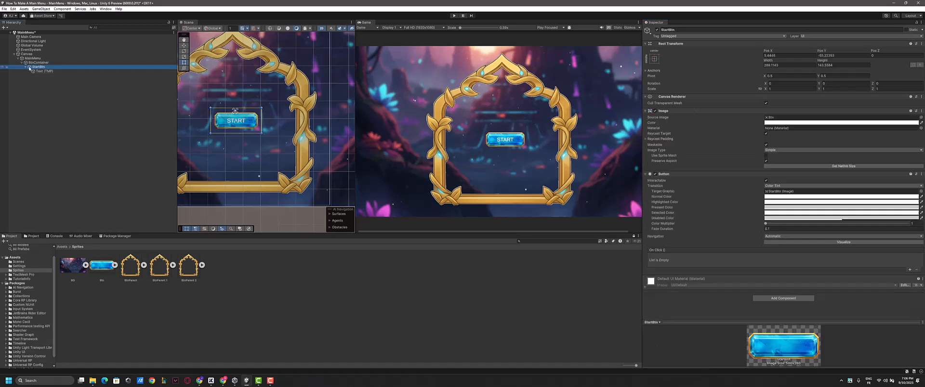
left_click(26, 67)
scroll(272, 116, "down", 2)
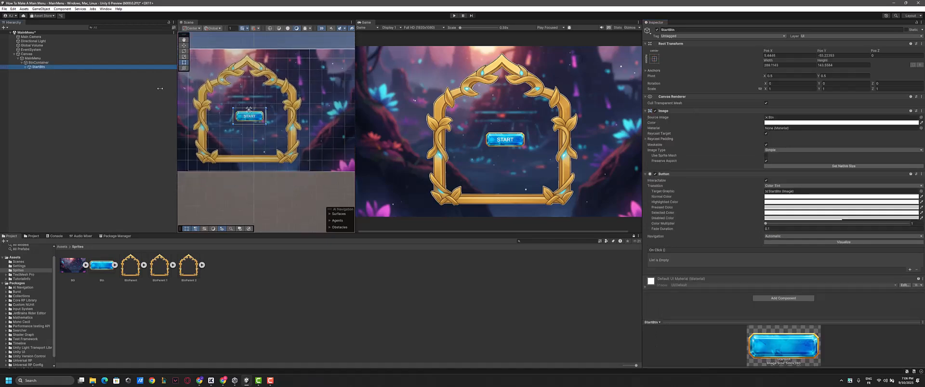
key("F2")
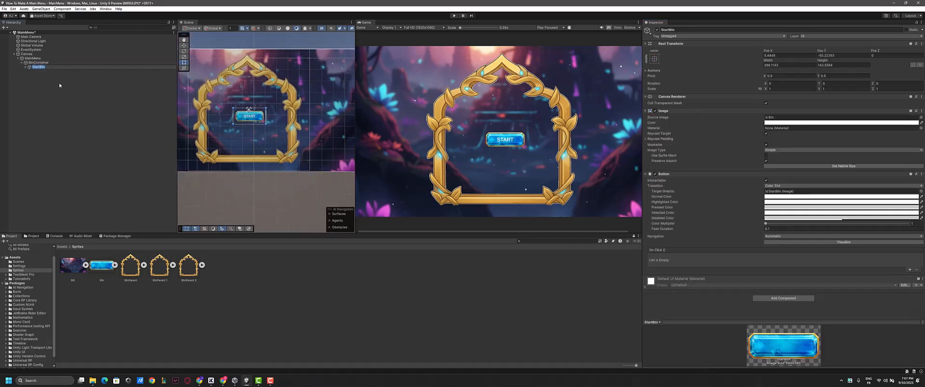
key("Return")
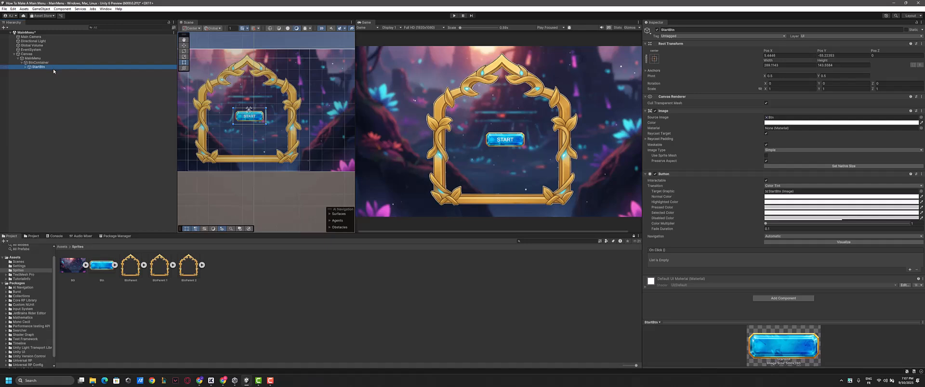
key("ctrl+d")
key("ctrl+d")
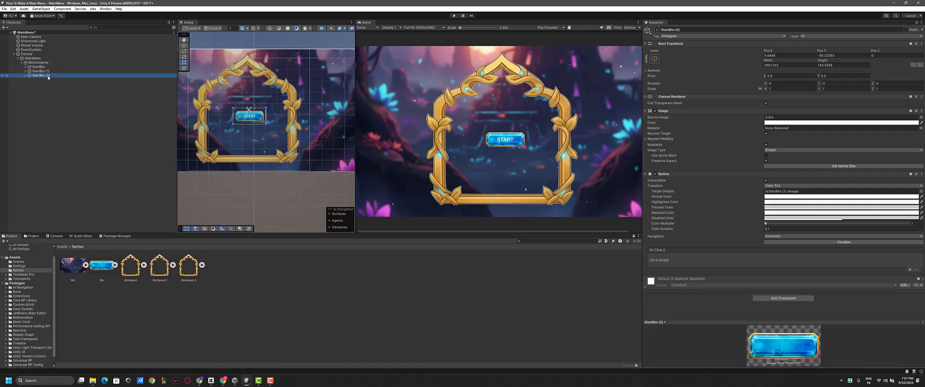
left_click(47, 71)
left_click(46, 76)
left_click(46, 72)
left_click(46, 76)
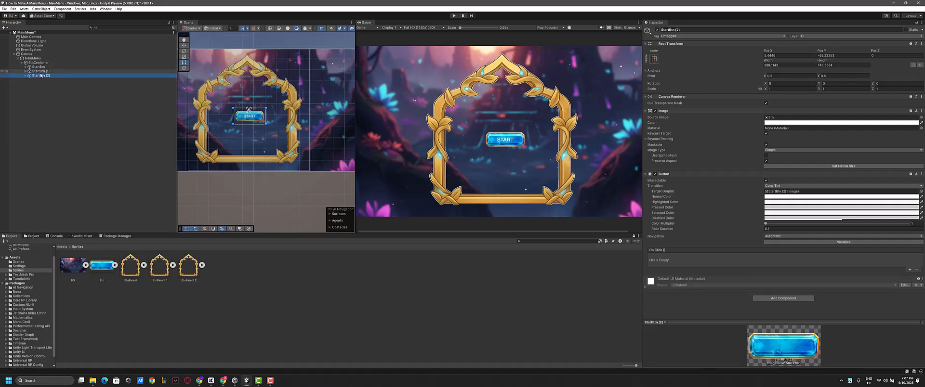
left_click(41, 72)
left_click(41, 76)
- Lower StartBtn (1) by 150 units to a Pos Y of -205.2239
left_click(41, 72)
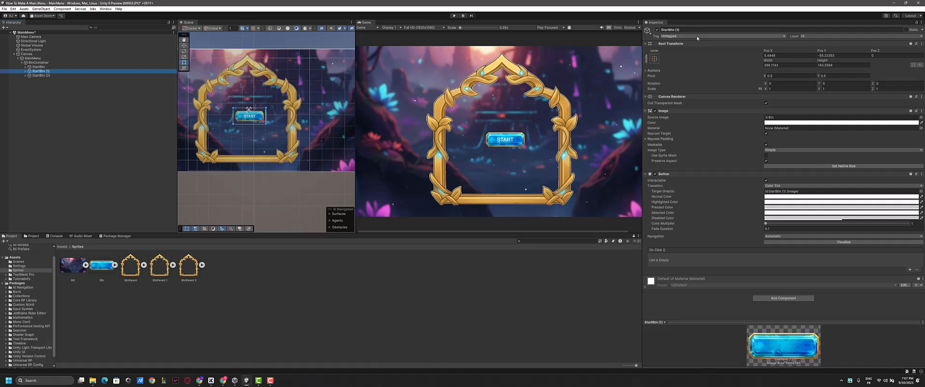
left_click(838, 56)
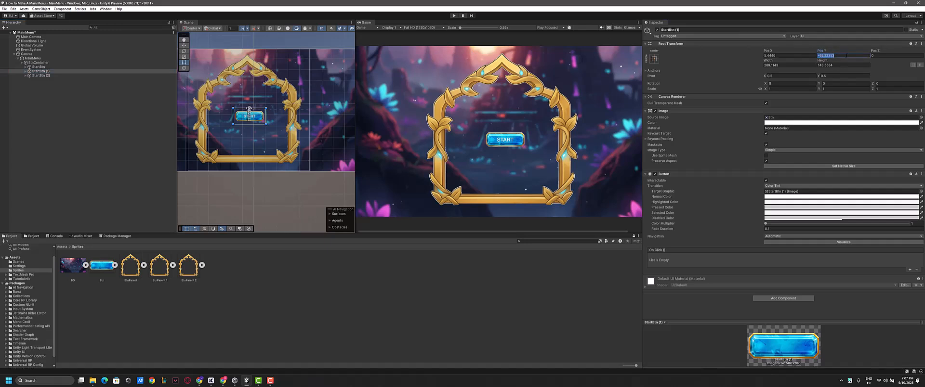
left_click(844, 55)
type("-150")
key("Return")
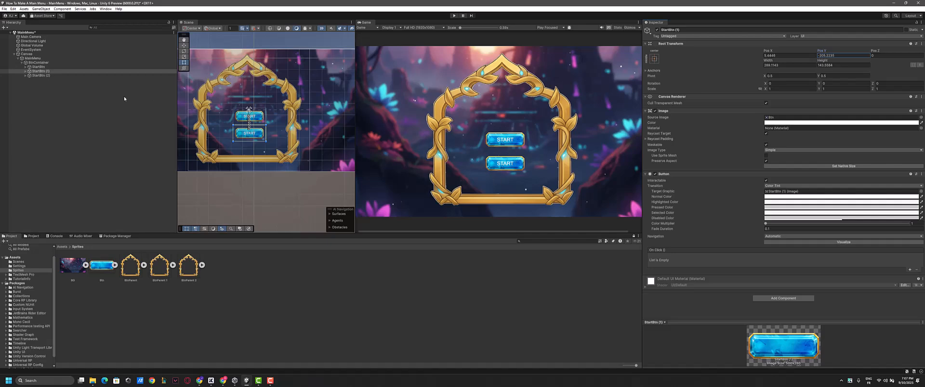
- Lower StartBtn (2) by 300 units to a Pos Y of -355.2239
left_click(52, 75)
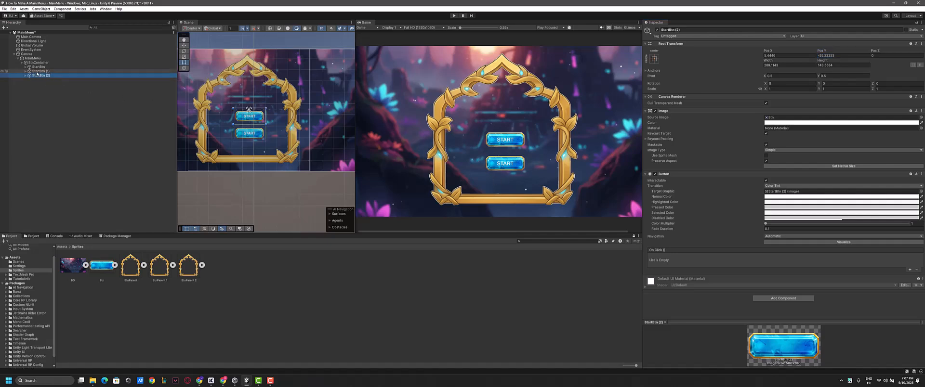
left_click(841, 56)
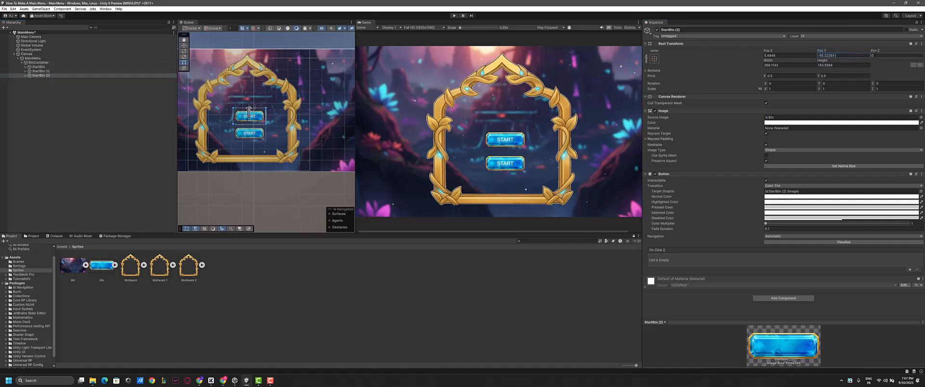
type("-300")
key("Return")
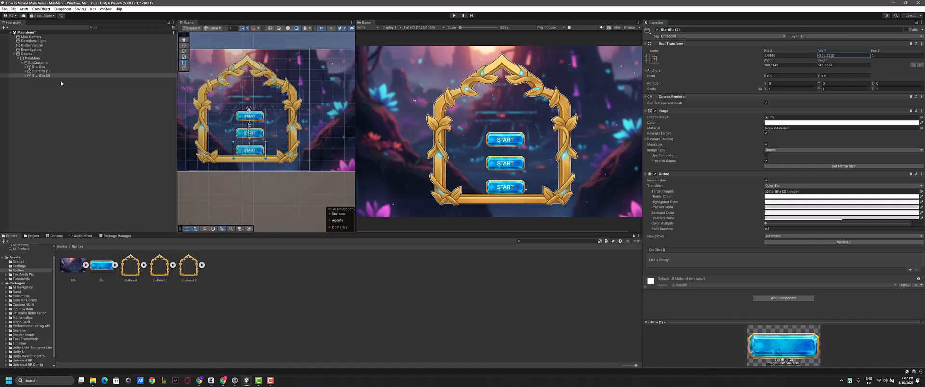
- Move all three buttons together upward and slightly left to center them in the frame, with StartBtn at about X -7, Y 61
left_click(39, 67)
left_click(41, 71, "ctrl")
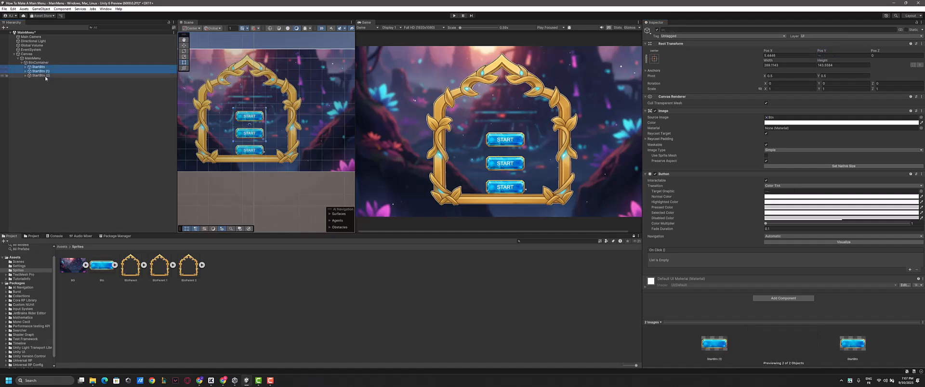
left_click(41, 76, "ctrl")
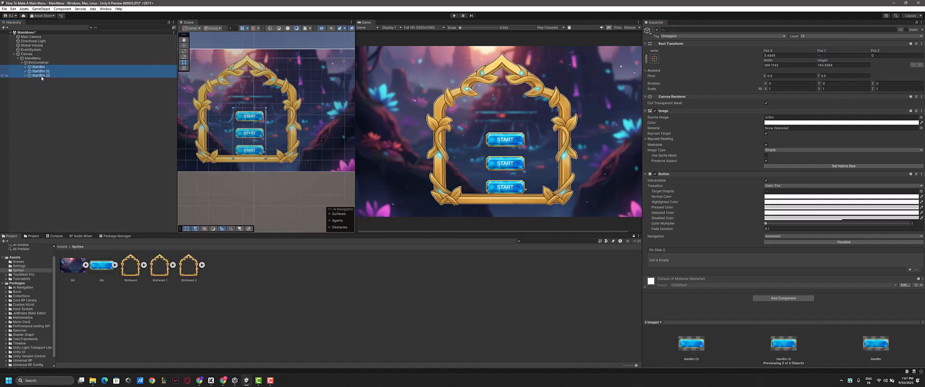
left_click(46, 67)
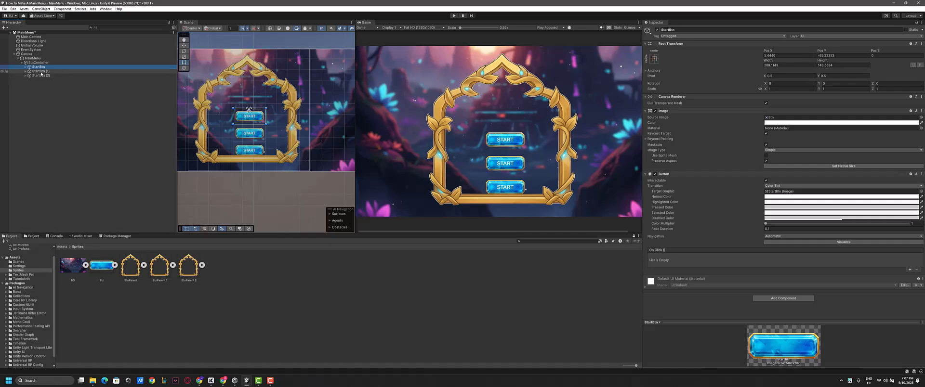
left_click(44, 72, "ctrl")
left_click(43, 76, "ctrl")
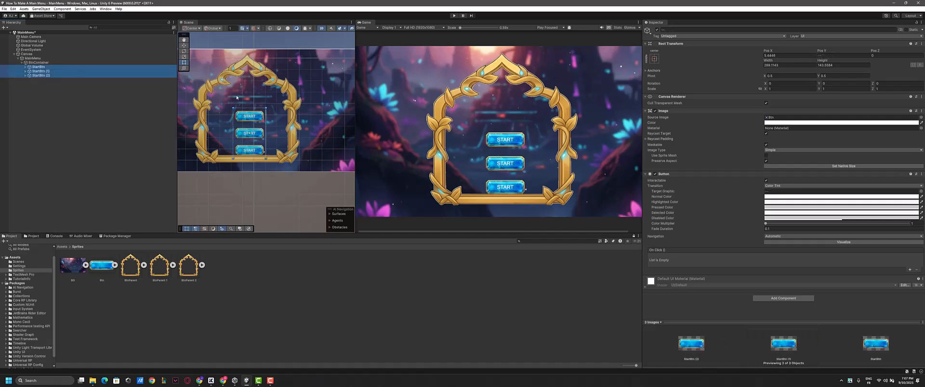
left_click(184, 45)
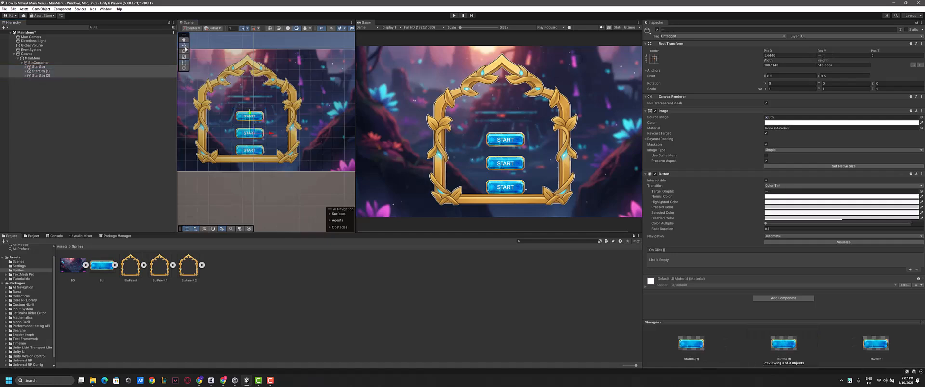
left_click_drag(250, 112, 249, 97)
left_click_drag(269, 120, 268, 120)
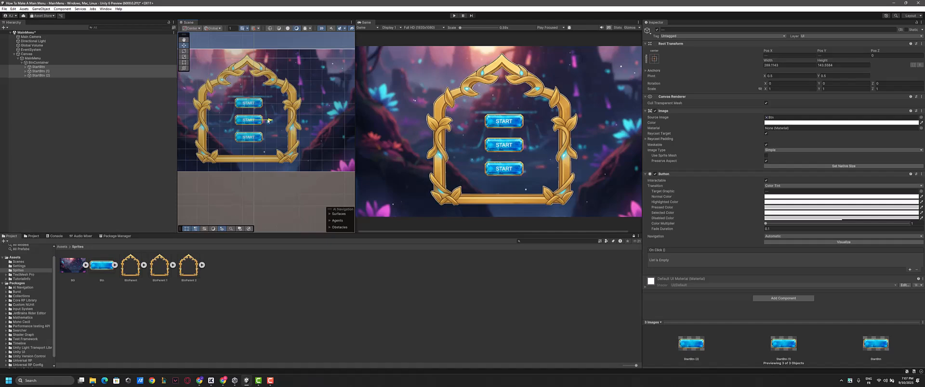
left_click_drag(250, 98, 250, 96)
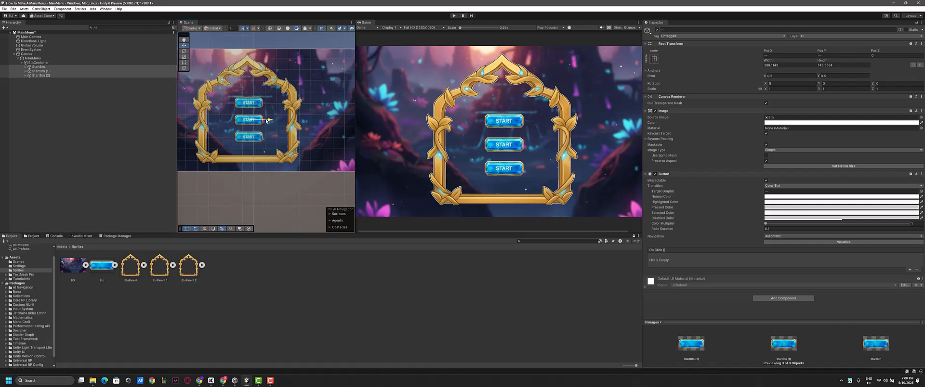
left_click_drag(268, 120, 248, 100)
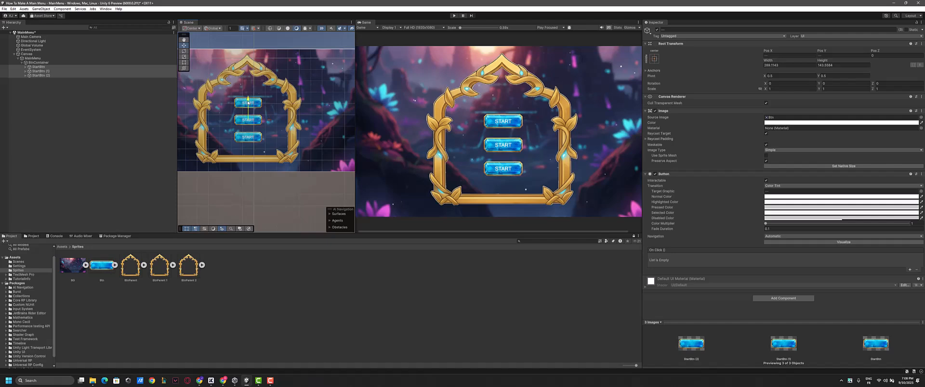
- Rename the middle button copy as SettingsBtn and the lowest copy as QuitBtn
left_click(39, 67)
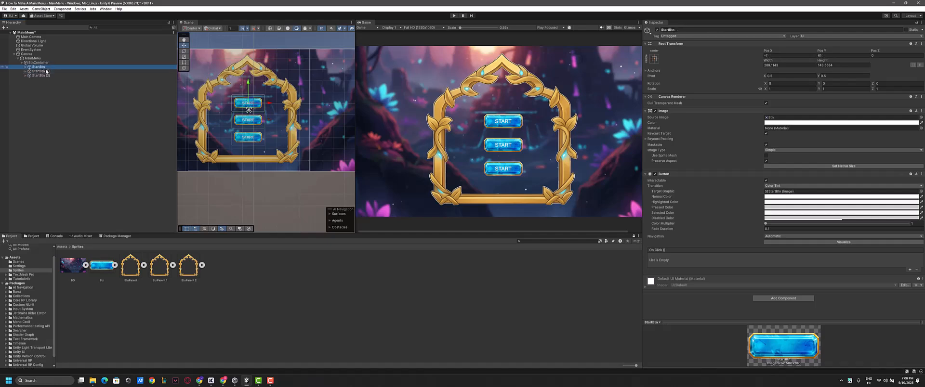
left_click(46, 71)
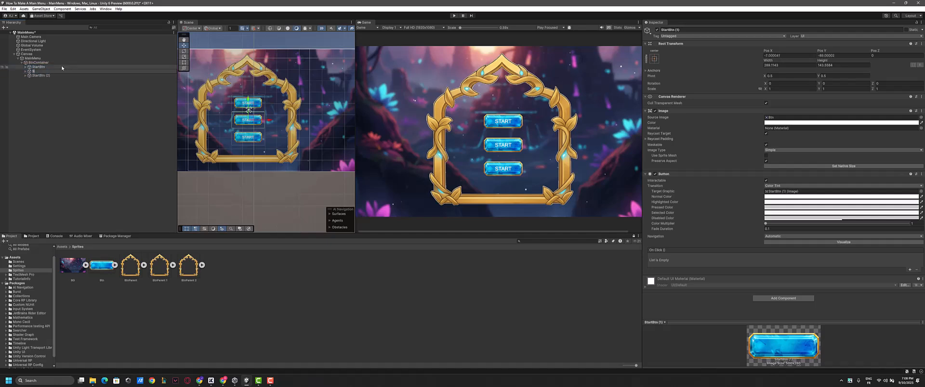
type("SettingsBtn")
key("Return")
key("Down")
key("F2")
type("Q")
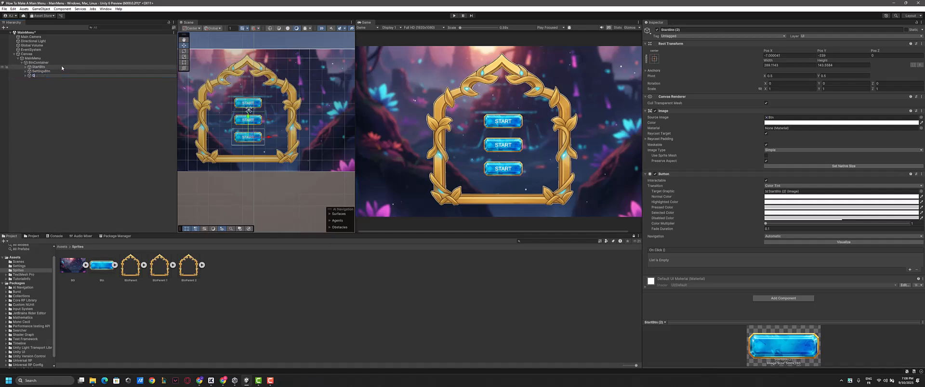
type("uitBtn")
key("Return")
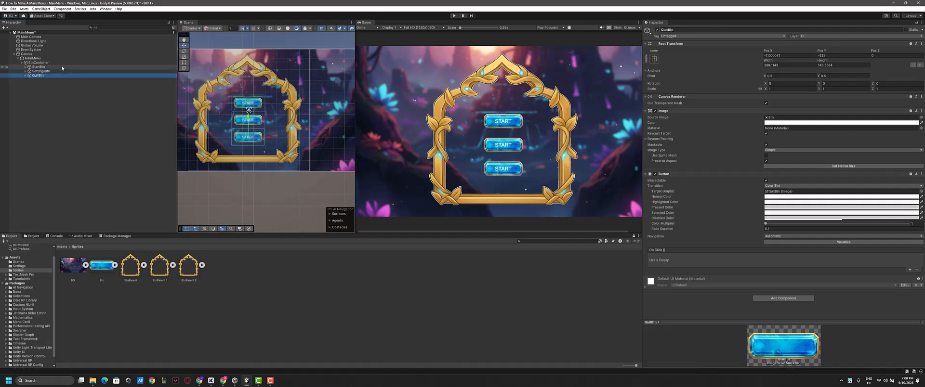
- Expand SettingsBtn and QuitBtn in the hierarchy and change the text of SettingsBtn's label to SETTINGS
scroll(252, 115, "up", 3)
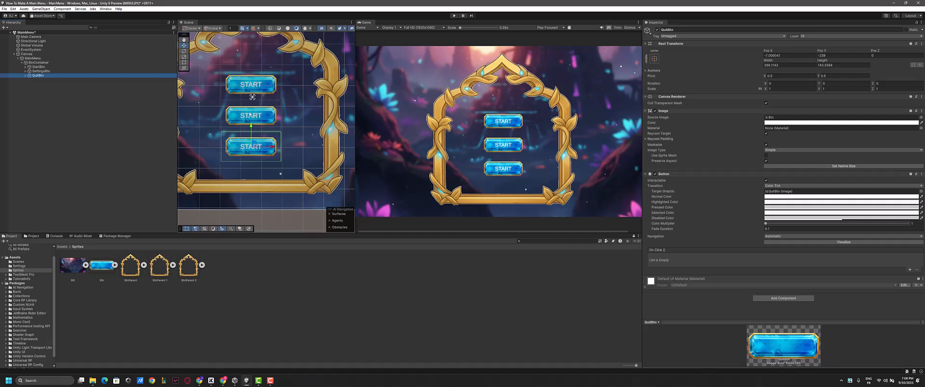
left_click(25, 71)
left_click(26, 80)
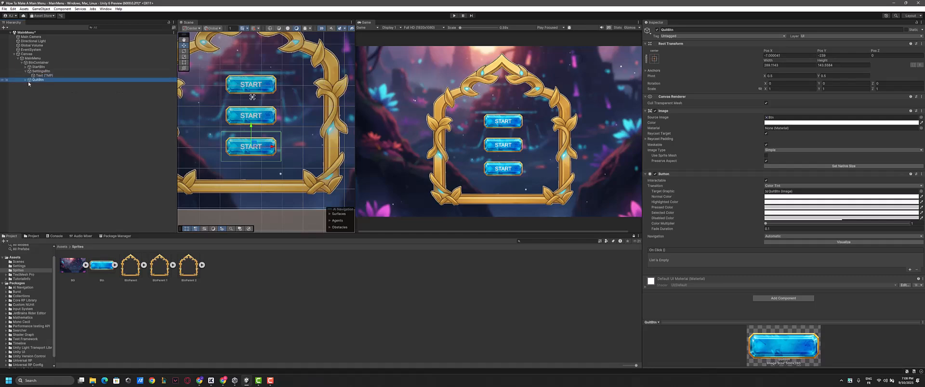
left_click(43, 72)
left_click(43, 75)
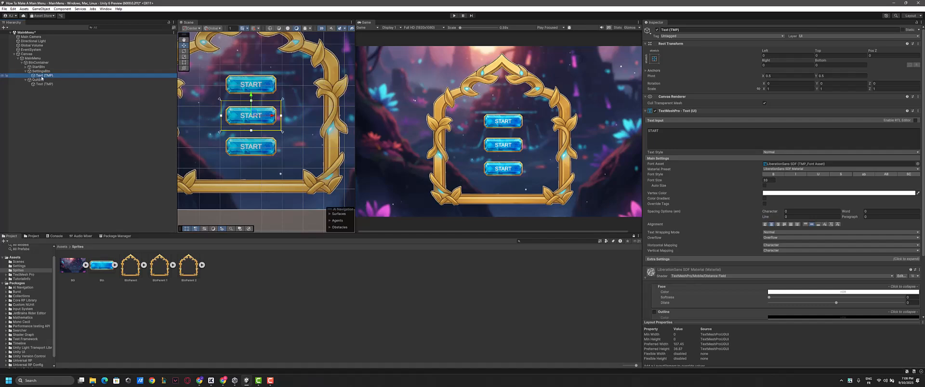
left_click(669, 131)
left_click(669, 131)
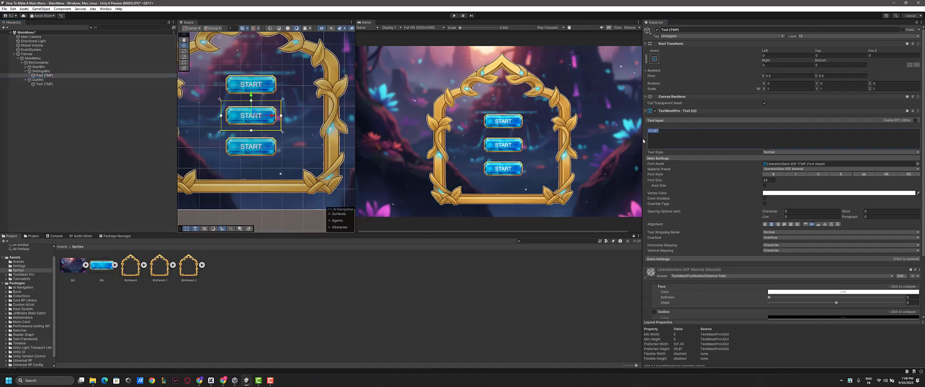
type("SETTINGS")
- Change the text of QuitBtn's label to QUIT, and collapse QuitBtn and SettingsBtn in the hierarchy
left_click(45, 84)
left_click(677, 137)
type("QU")
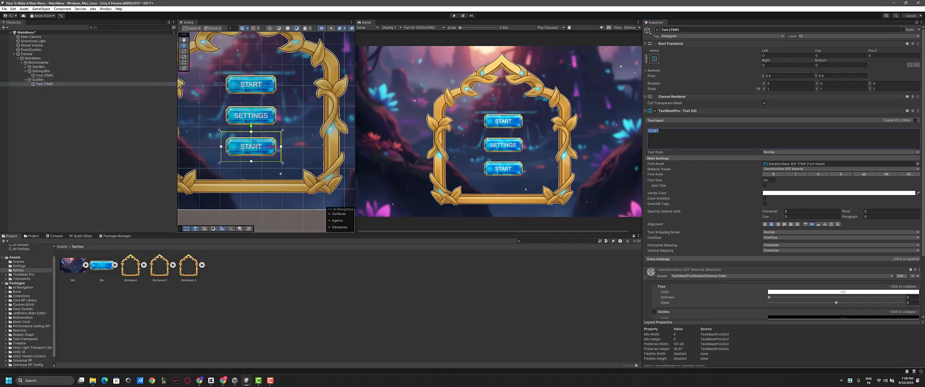
type("IT")
left_click(25, 80)
left_click(26, 71)
- Add a TextMeshPro text object inside BtnContainer and raise it above the START button into the upper part of the frame
scroll(229, 107, "down", 2)
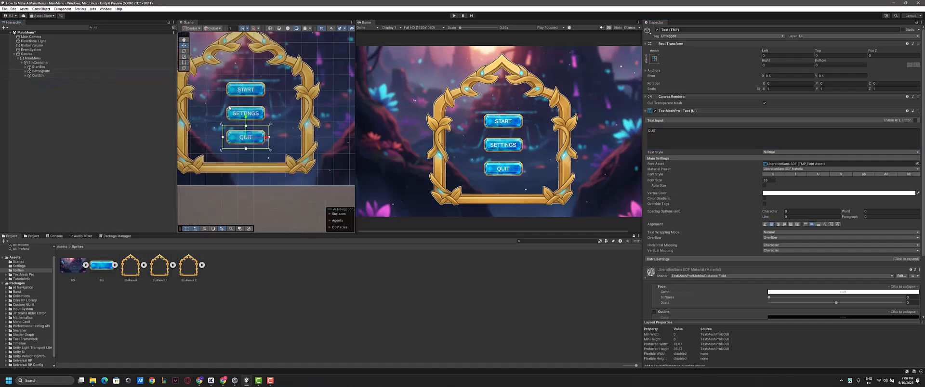
scroll(229, 108, "down", 2)
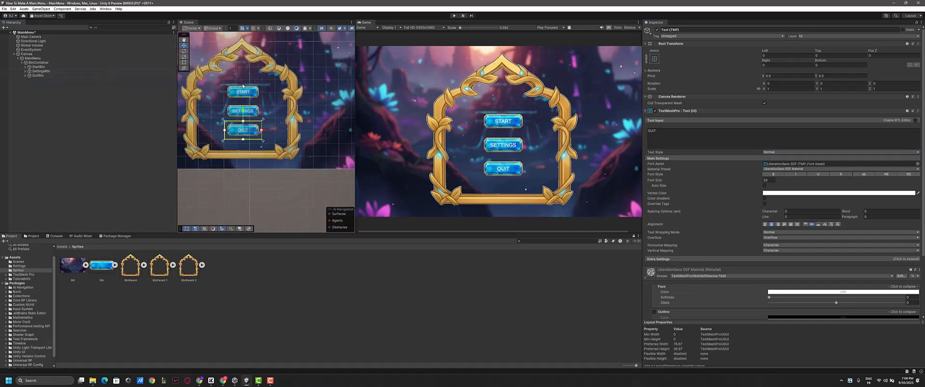
middle_click_drag(244, 85, 255, 100)
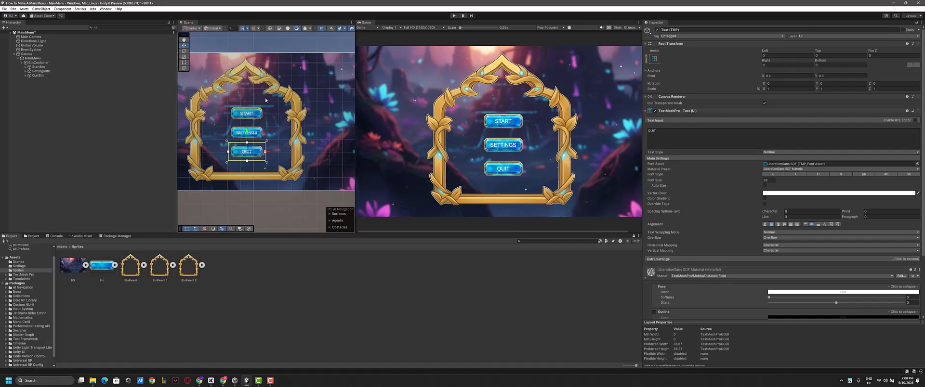
left_click(21, 63)
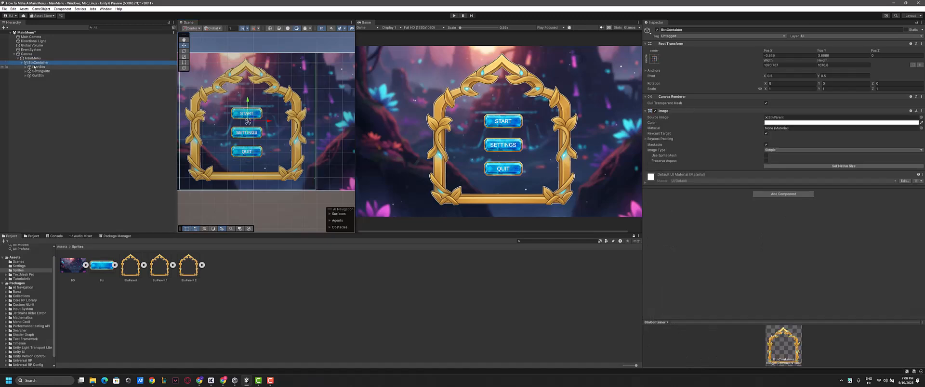
right_click(47, 64)
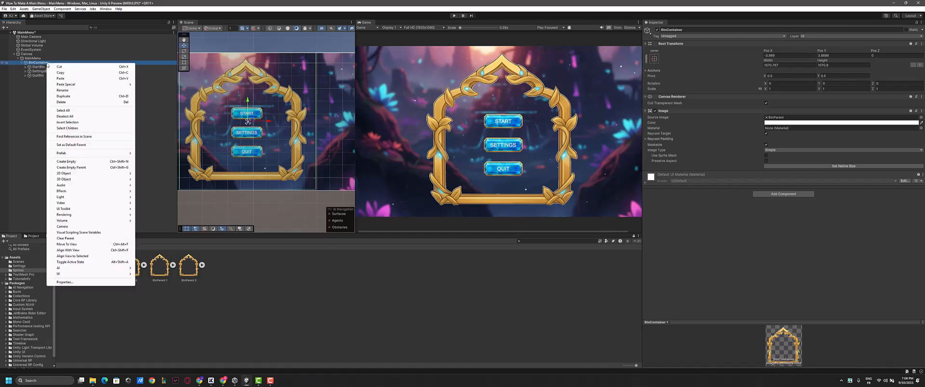
mouse_move(67, 275)
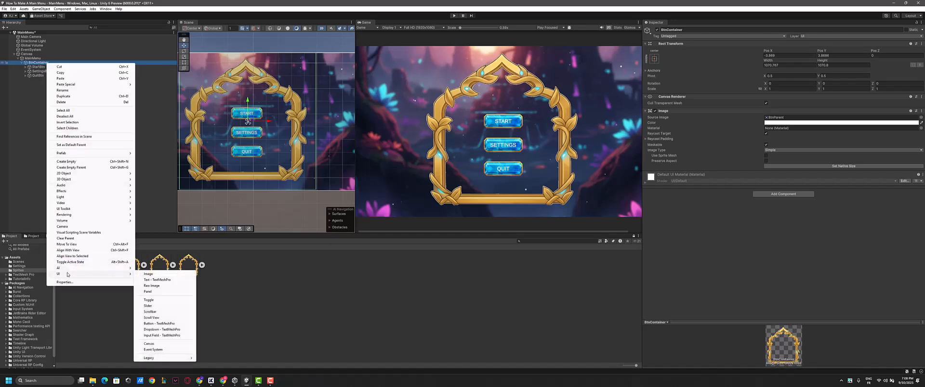
left_click(158, 280)
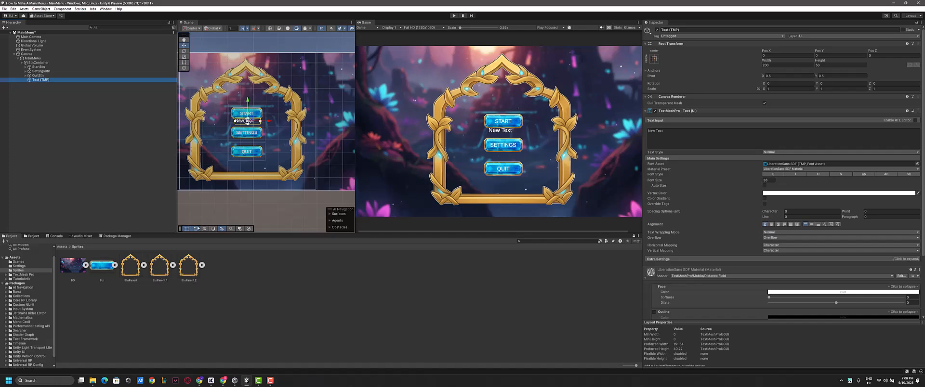
scroll(258, 131, "up", 3)
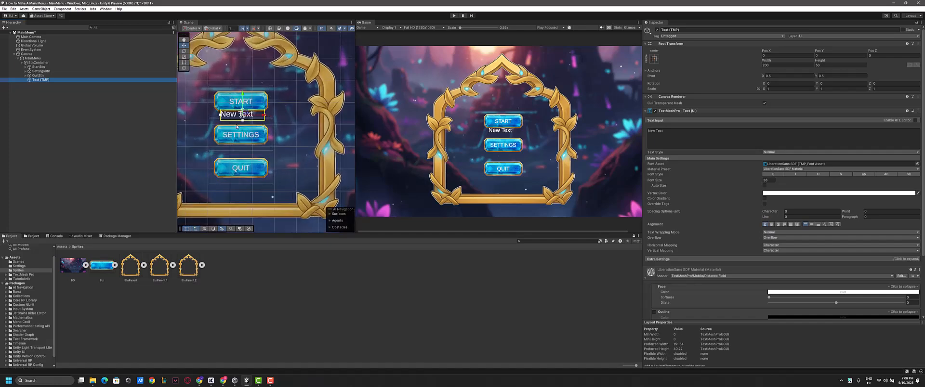
scroll(247, 135, "down", 2)
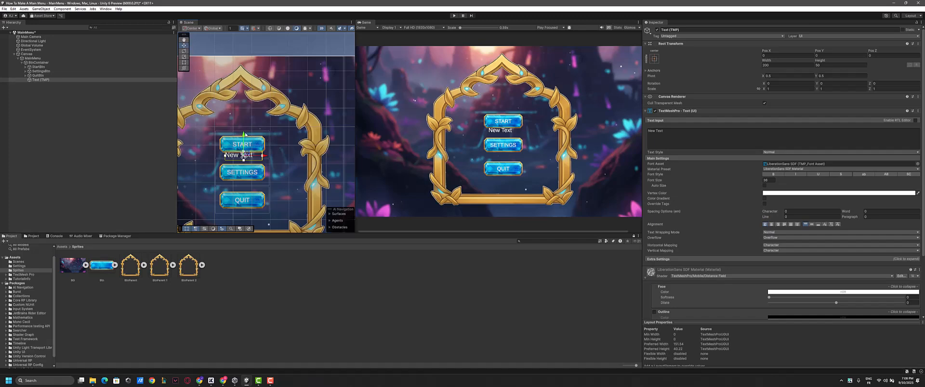
left_click_drag(244, 135, 244, 92)
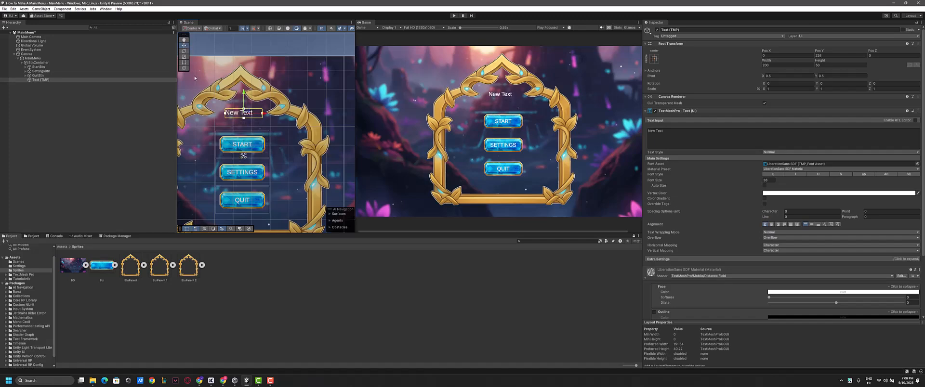
- Widen the new text object's box on both sides to about 283 units
left_click(185, 64)
scroll(231, 106, "up", 3)
left_click_drag(235, 110, 223, 110)
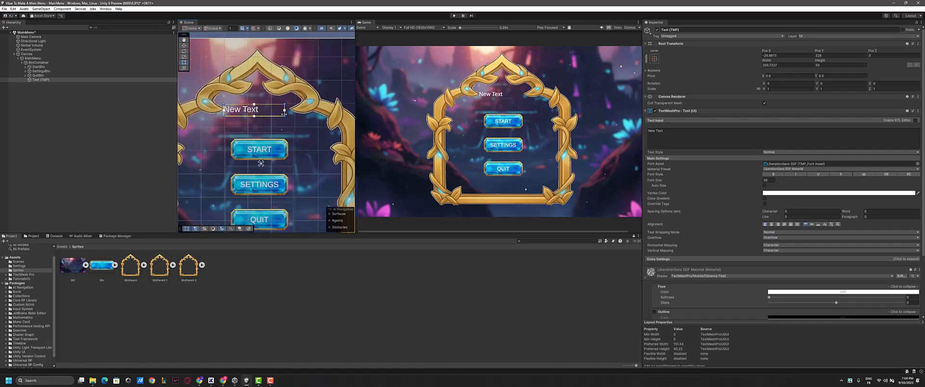
left_click_drag(284, 114, 289, 114)
scroll(259, 113, "down", 3)
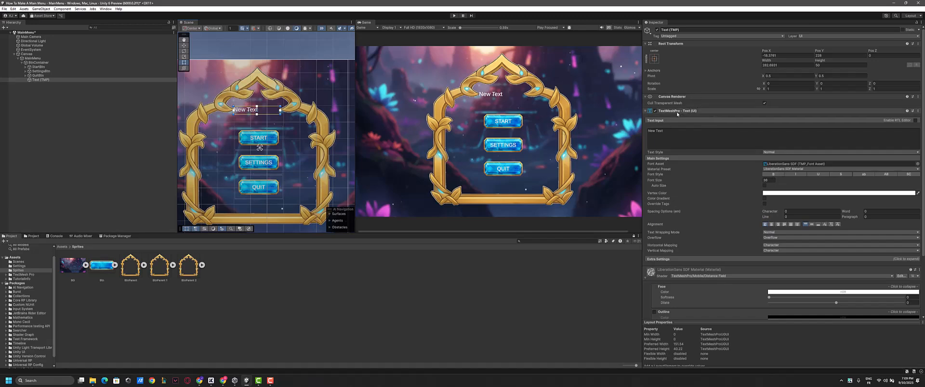
- Center the text horizontally and vertically in its box and change its content to MAGIC WORLD
scroll(778, 218, "down", 1)
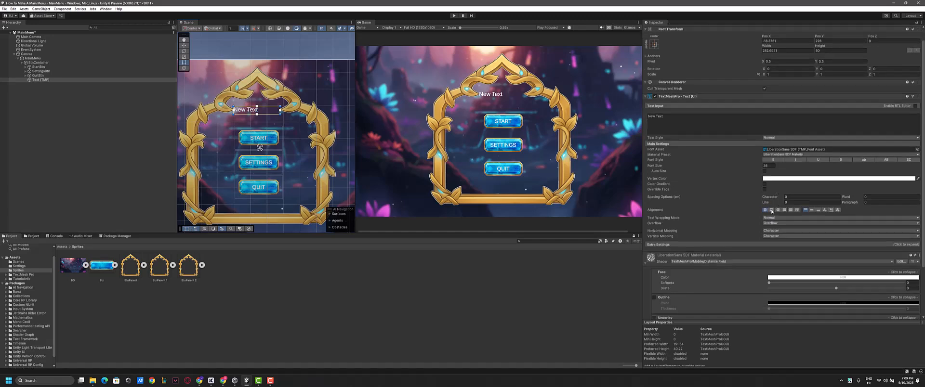
left_click(771, 210)
left_click(812, 211)
left_click(671, 121)
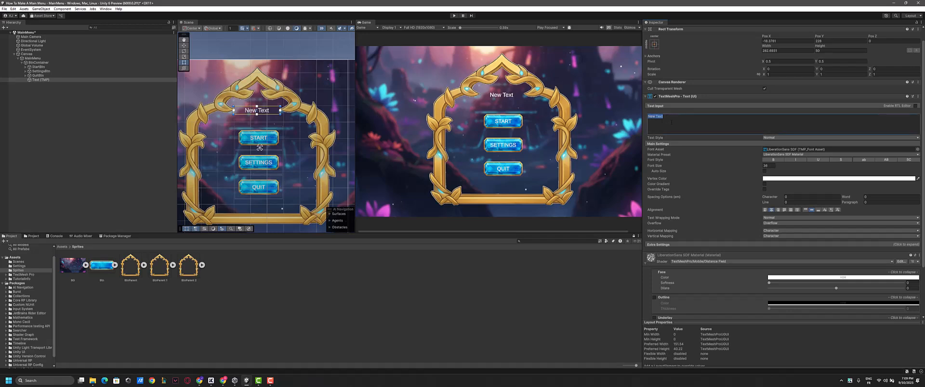
key("BackSpace")
type("MAGIC WORL")
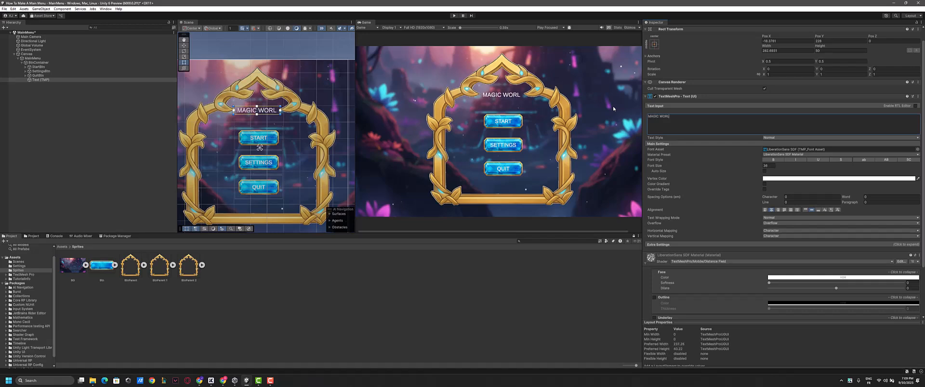
type("D")
- Make the MAGIC WORLD title bold, extend its box downward to hold two lines, and raise it slightly
scroll(246, 112, "up", 8)
scroll(263, 118, "down", 6)
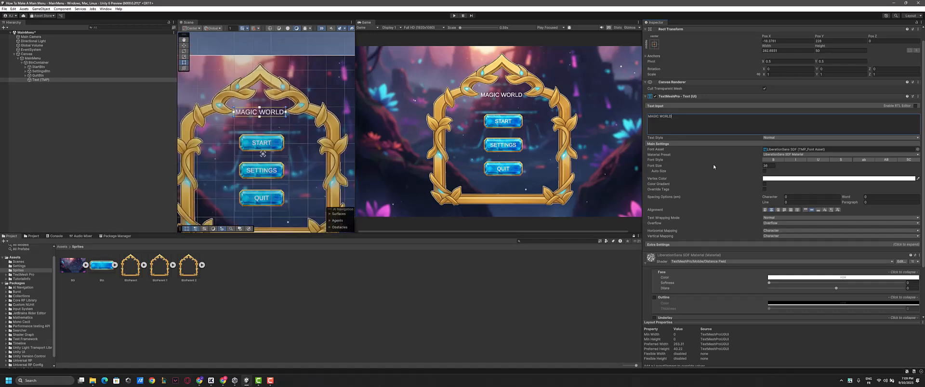
left_click(772, 160)
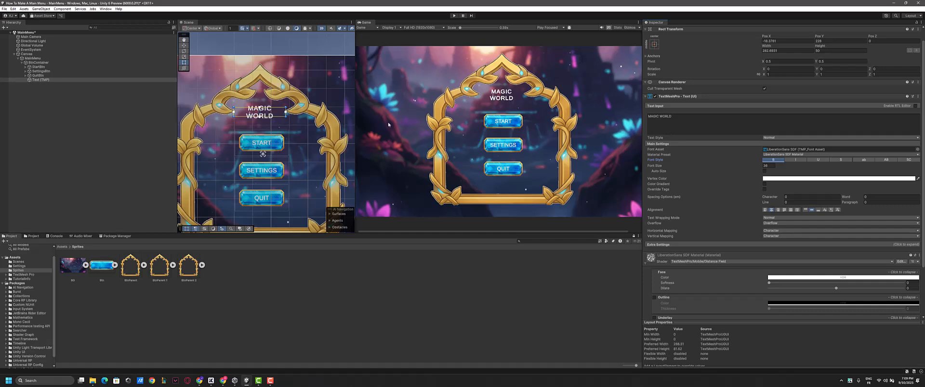
scroll(268, 106, "up", 2)
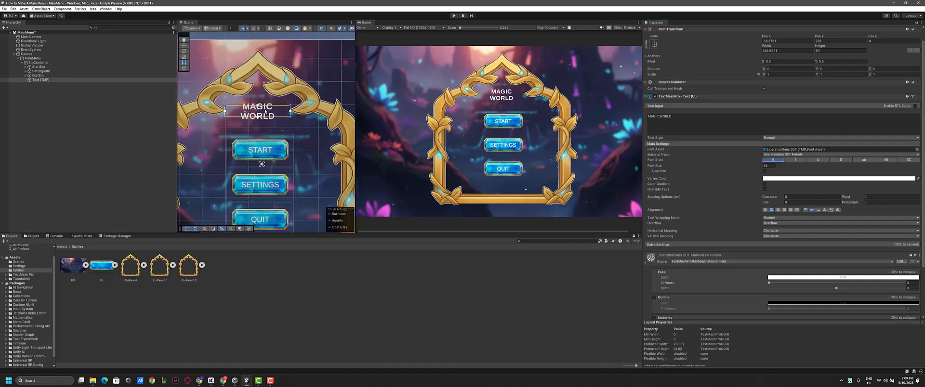
left_click_drag(263, 117, 263, 127)
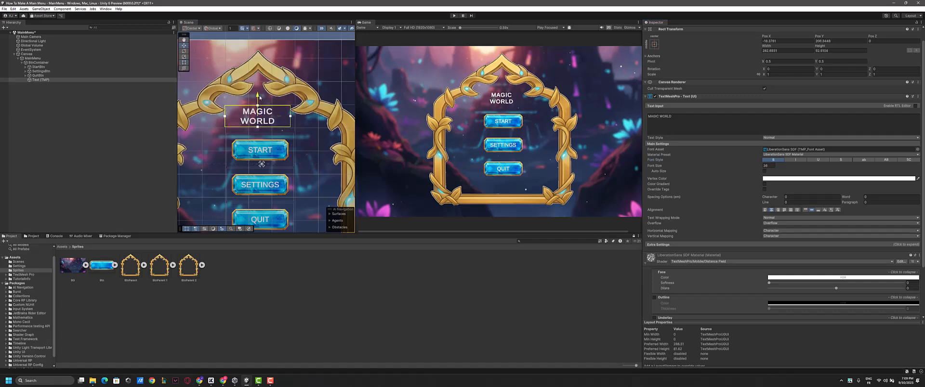
left_click_drag(260, 97, 261, 95)
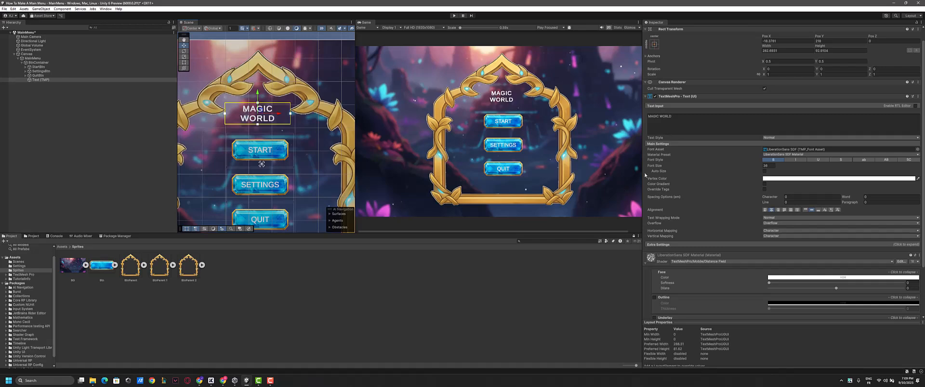
- Increase the title's font size to about 49 and extend its box downward to fit the larger text
left_click_drag(659, 168, 668, 169)
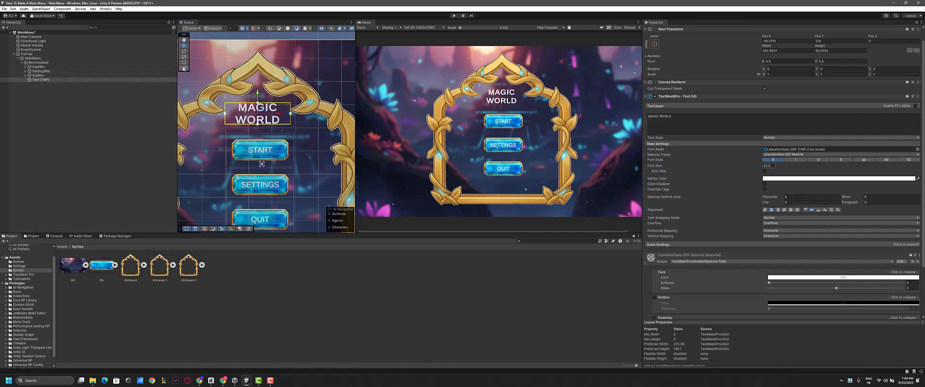
key("t")
left_click_drag(276, 125, 277, 132)
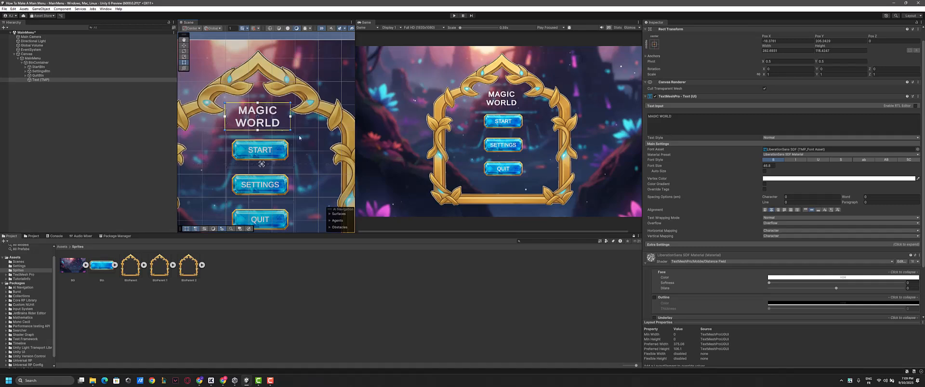
scroll(279, 137, "down", 3)
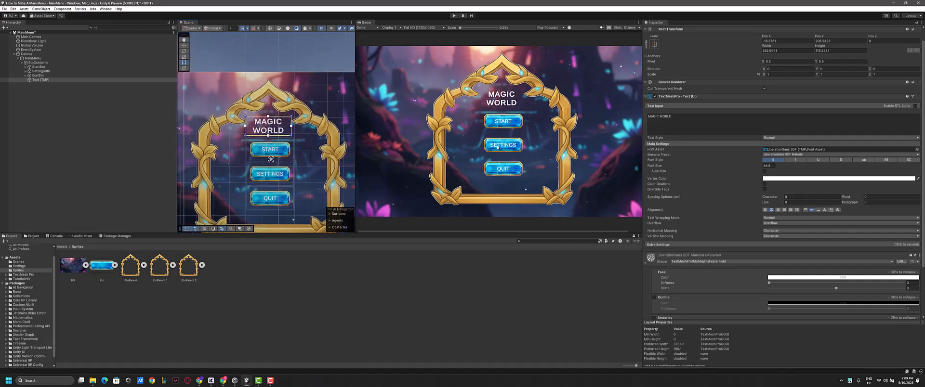
- Set the title's vertex color to the bright blue sampled from the START button in the Game view
scroll(498, 147, "down", 1)
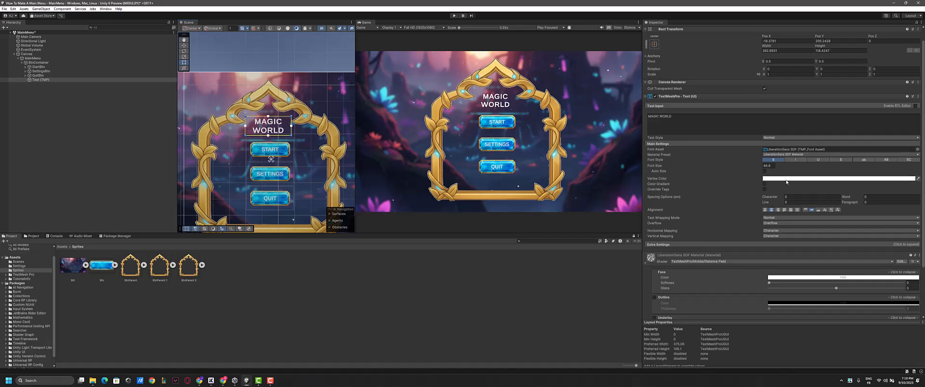
left_click(919, 179)
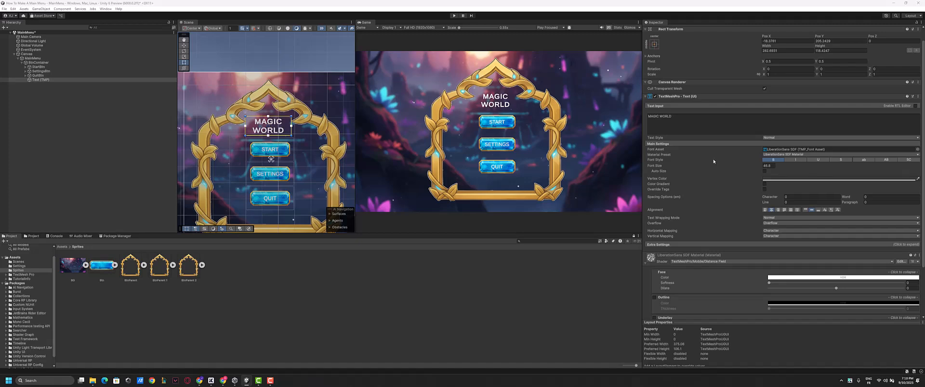
left_click(484, 124)
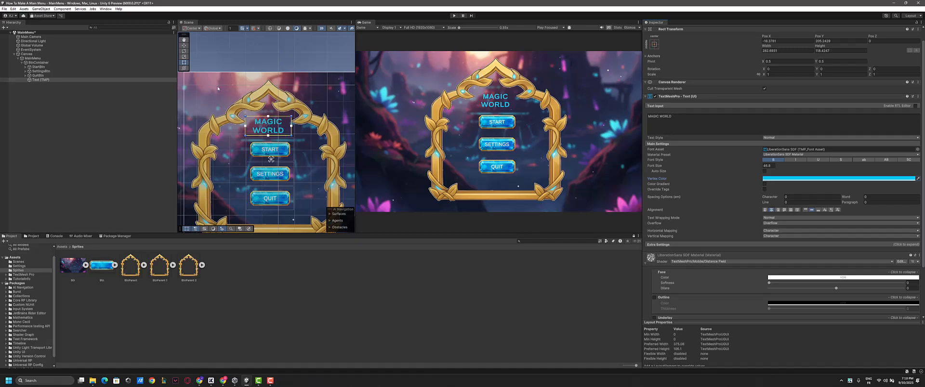
- Duplicate the blue MAGIC WORLD title and set the copy's vertex color to white
left_click(29, 80)
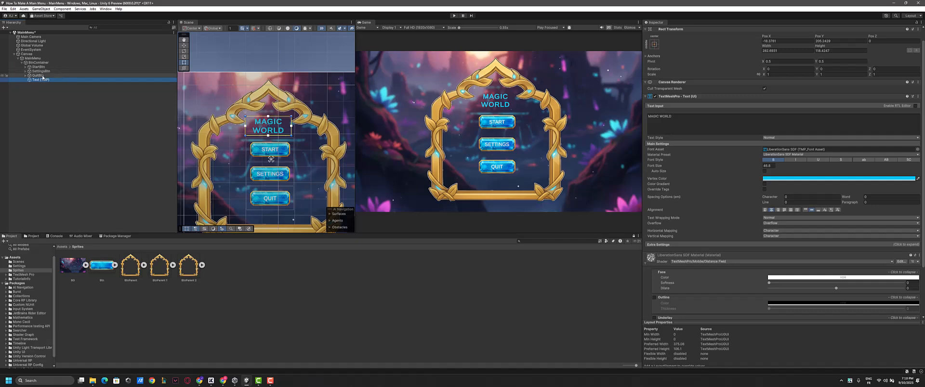
left_click(40, 80)
left_click(42, 90)
left_click(63, 81)
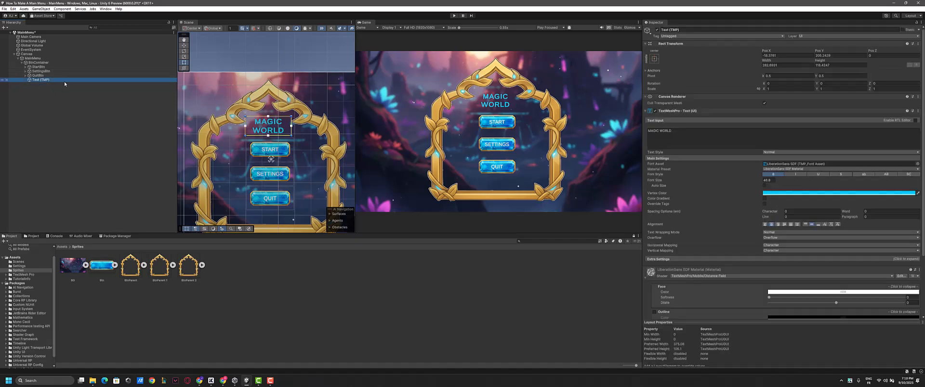
left_click(43, 86)
key("ctrl+d")
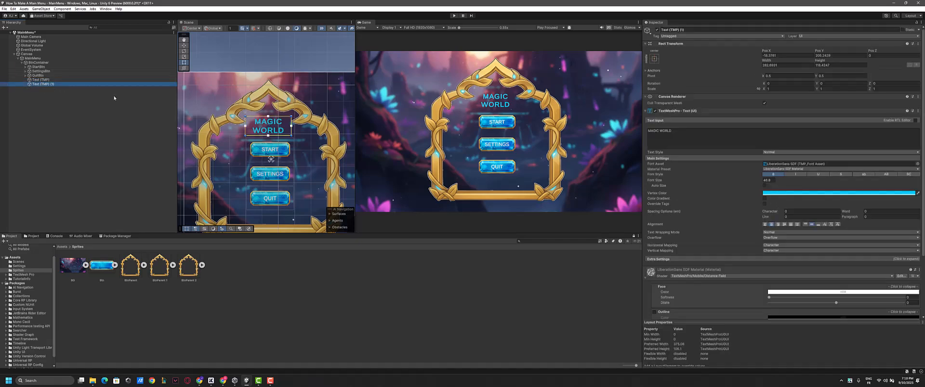
left_click(778, 194)
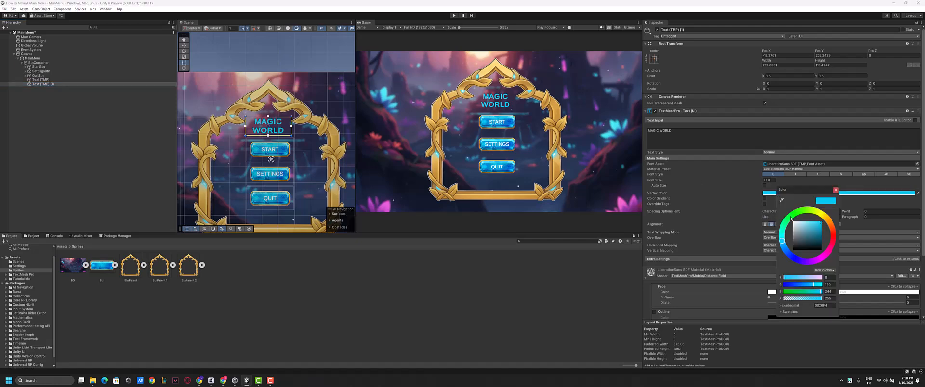
left_click(798, 232)
left_click_drag(798, 231, 790, 220)
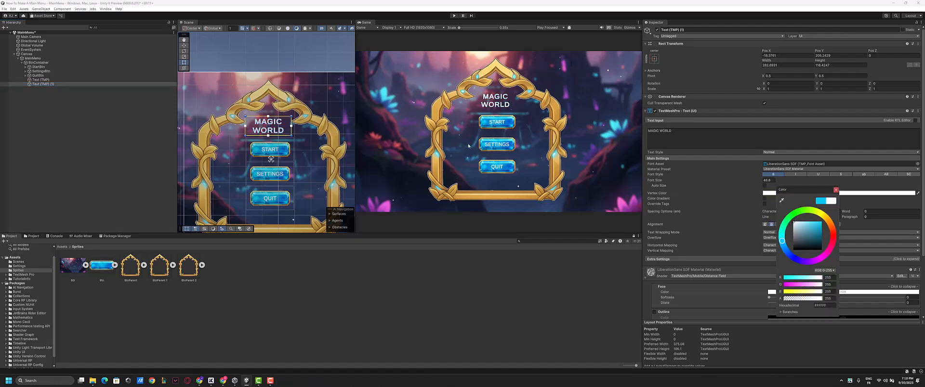
- Place the blue title below its white copy in the hierarchy and shift the blue one slightly to form a layered two-tone title
left_click(185, 45)
left_click_drag(54, 80, 43, 87)
scroll(292, 126, "up", 8)
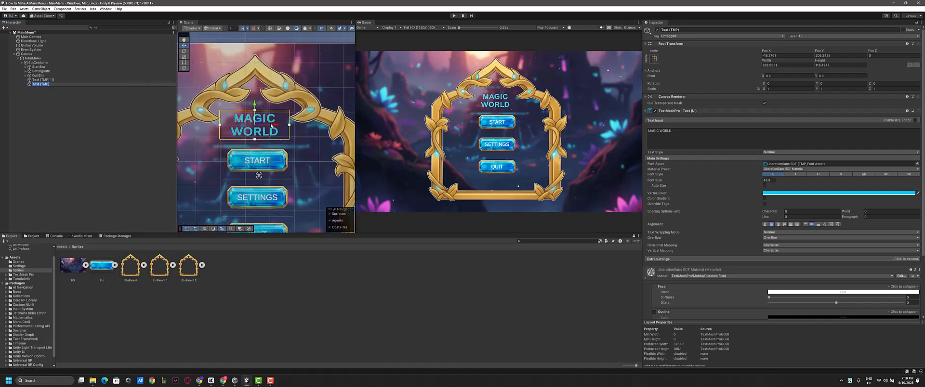
left_click_drag(274, 127, 255, 107)
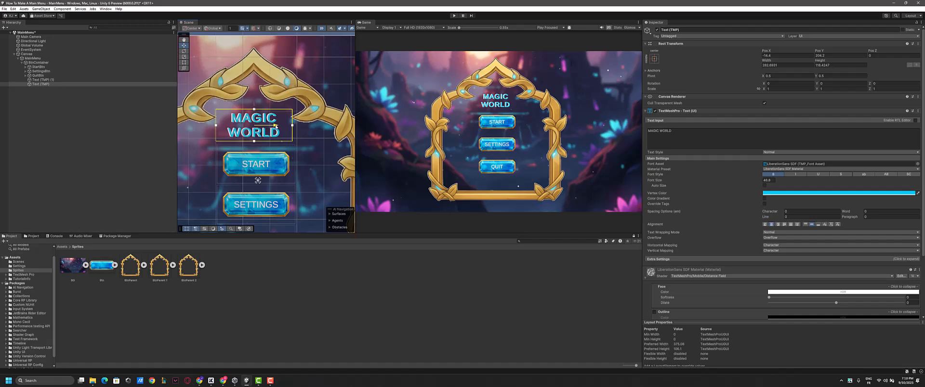
left_click_drag(276, 126, 276, 126)
left_click(59, 80)
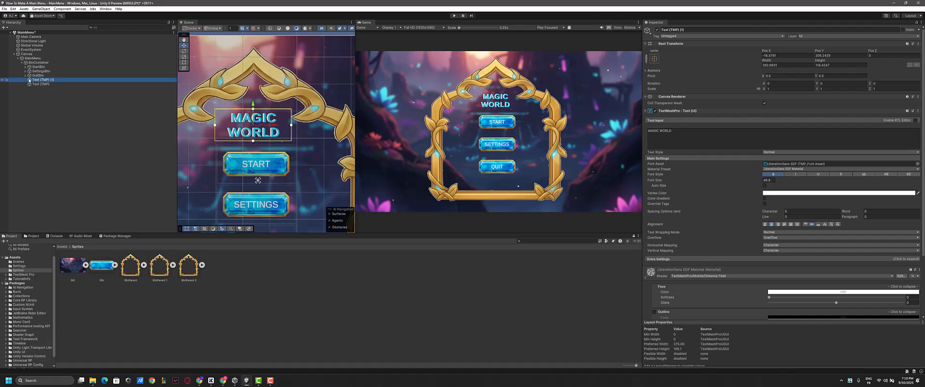
- Rename the white title text object as Title and the blue copy beneath it as TitleShadow
key("F2")
type("Tit")
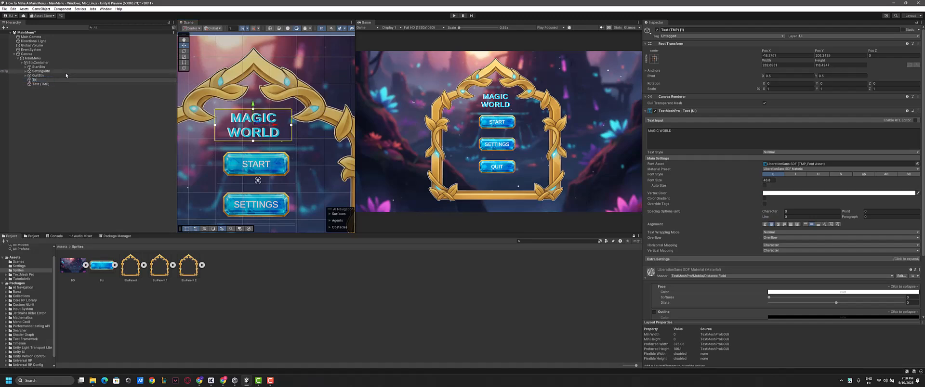
type("le")
key("Return")
key("Down")
key("F2")
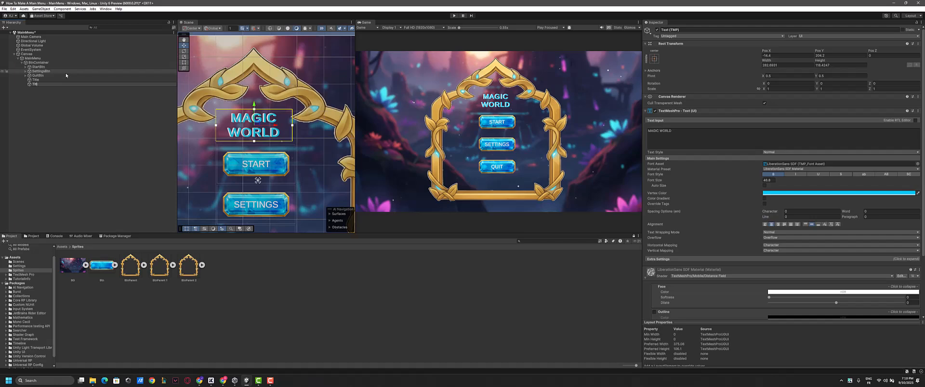
type("TitleShadow")
key("Return")
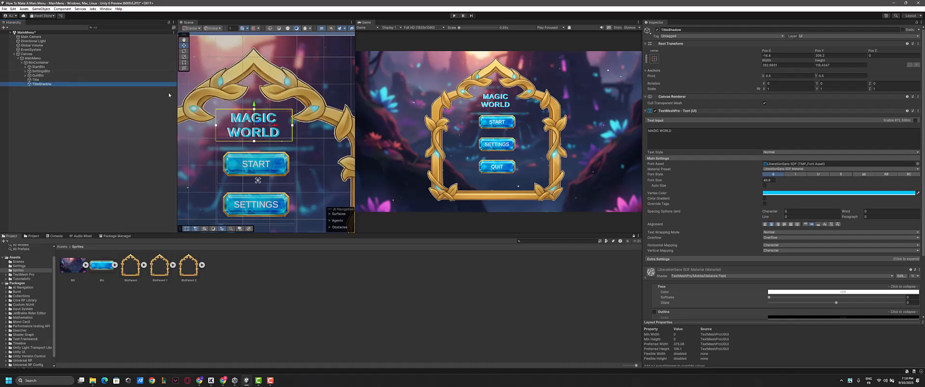
- Move the Start, Settings and Quit buttons together slightly lower inside the decorative frame
scroll(207, 132, "down", 5)
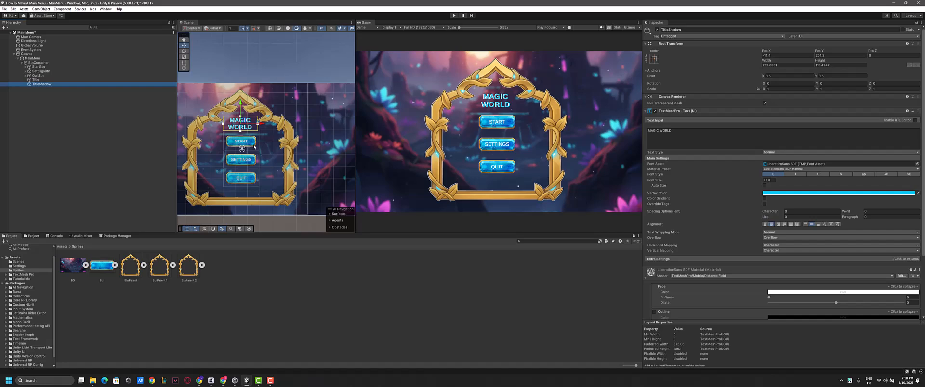
left_click(43, 76)
left_click(42, 71, "ctrl")
left_click(41, 67, "ctrl")
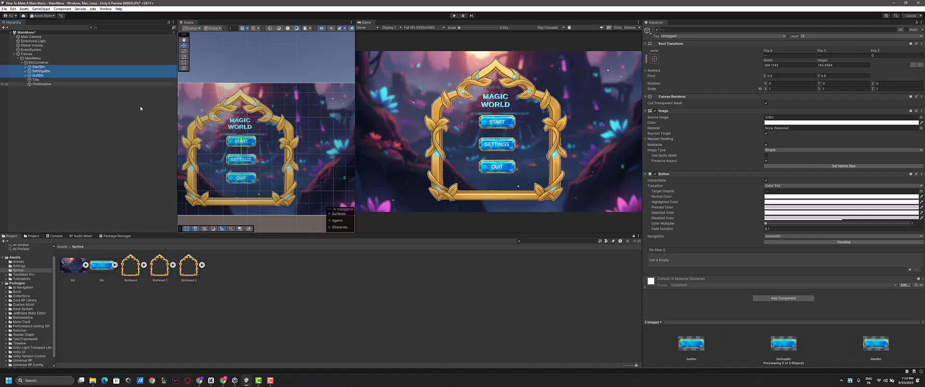
left_click_drag(241, 140, 241, 146)
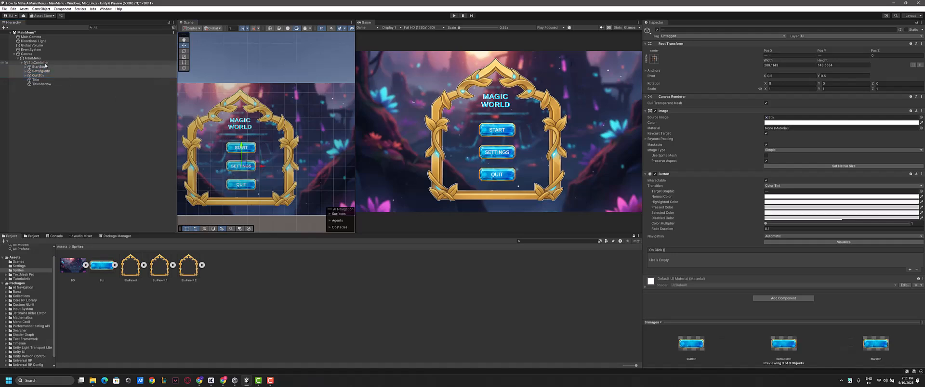
- Shift Title and TitleShadow together slightly downward inside the frame
left_click(36, 80)
left_click(42, 84, "ctrl")
left_click_drag(240, 102, 240, 105)
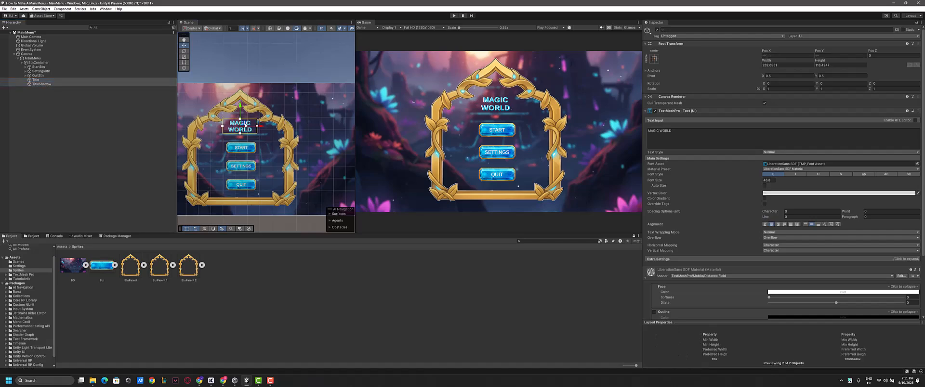
left_click(41, 71)
scroll(284, 123, "down", 3)
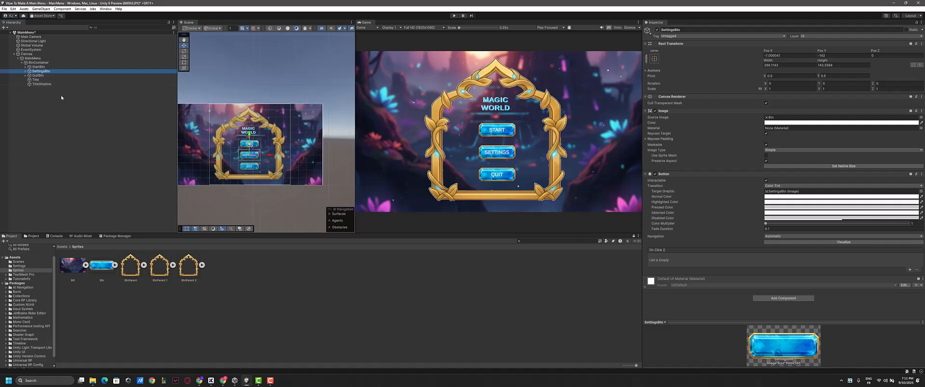
left_click(39, 67)
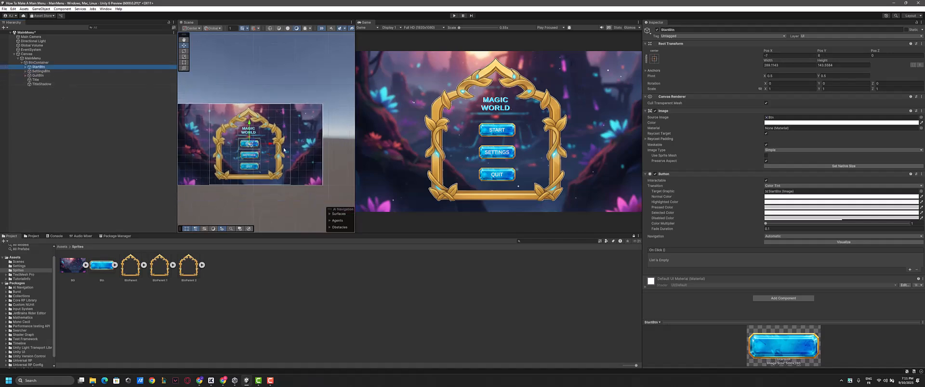
scroll(284, 151, "up", 3)
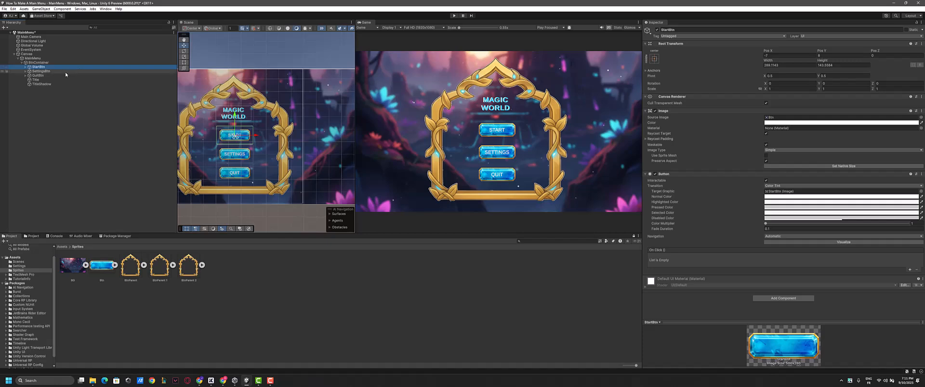
- Enable Preserve Aspect on the BtnContainer frame image
left_click(42, 63)
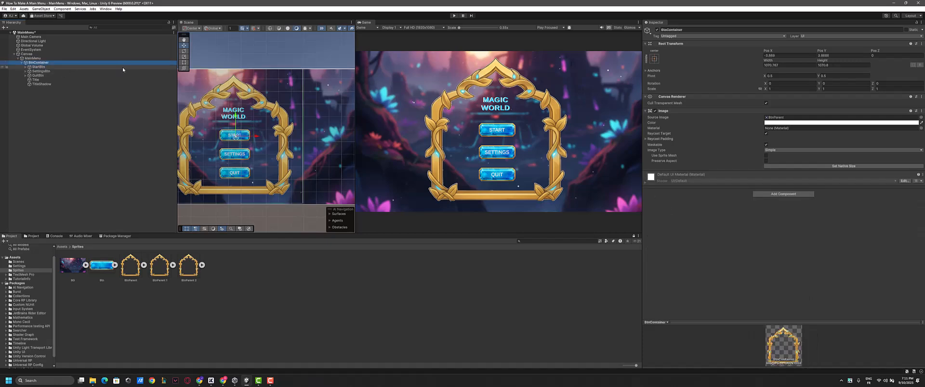
left_click(766, 162)
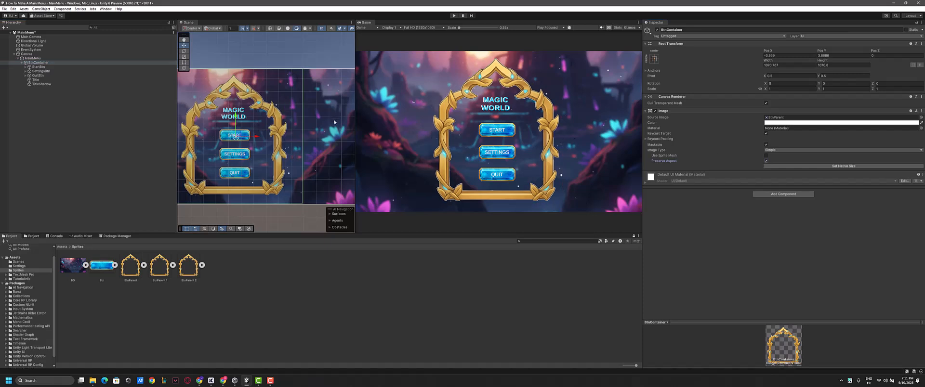
scroll(284, 133, "down", 3)
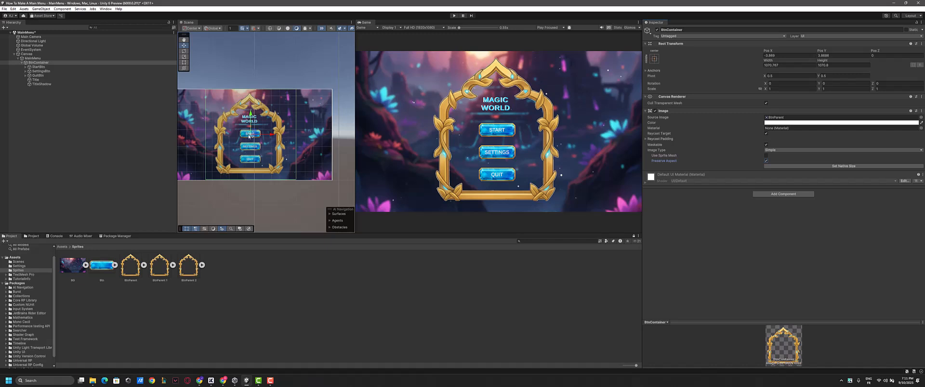
- Create a MonoBehaviour script named MainMenuManager in the Assets folder
left_click(61, 246)
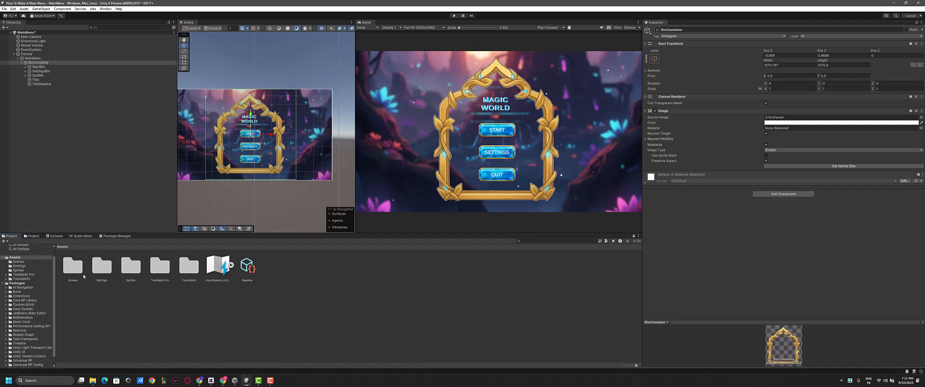
right_click(136, 310)
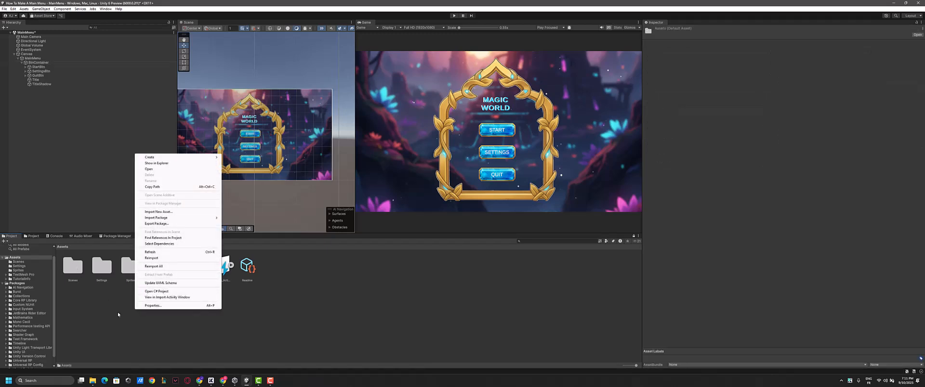
mouse_move(159, 157)
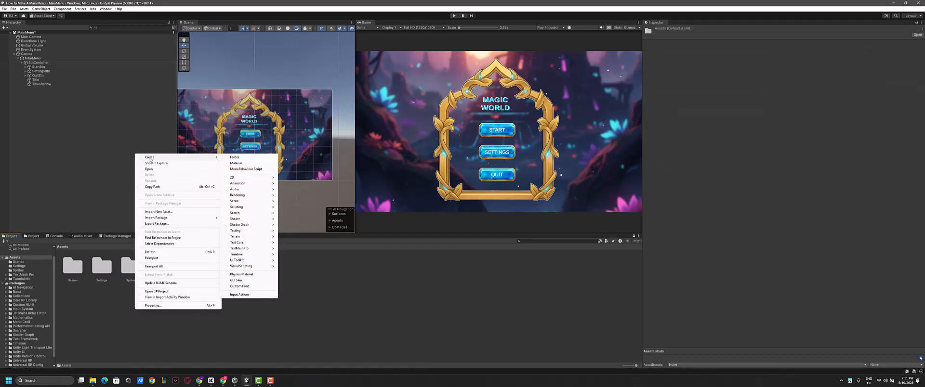
left_click(247, 169)
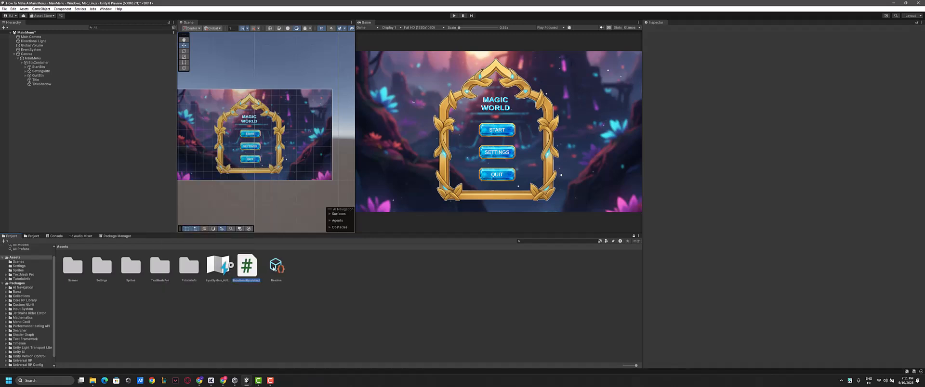
type("MainMenuManager")
key("Return")
- Open the MainMenuManager script in Visual Studio and delete its default Start and Update methods with their comments
double_click(246, 265)
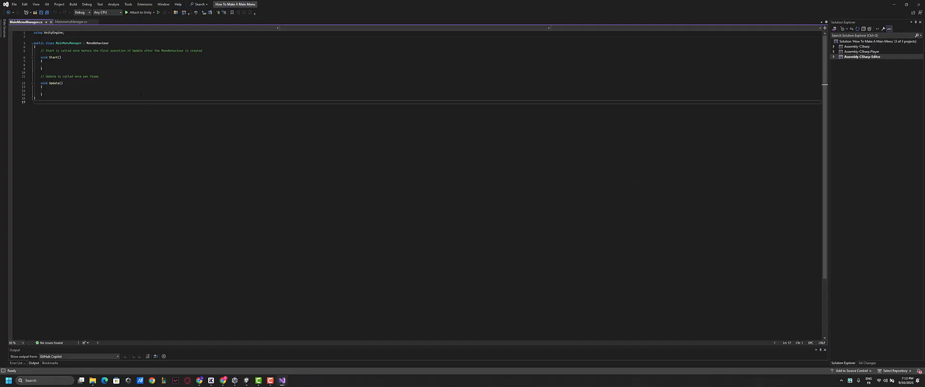
left_click(55, 91)
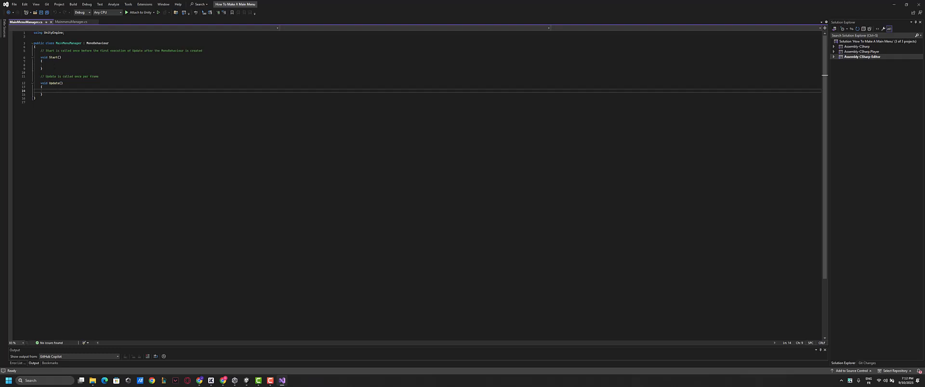
left_click(52, 95)
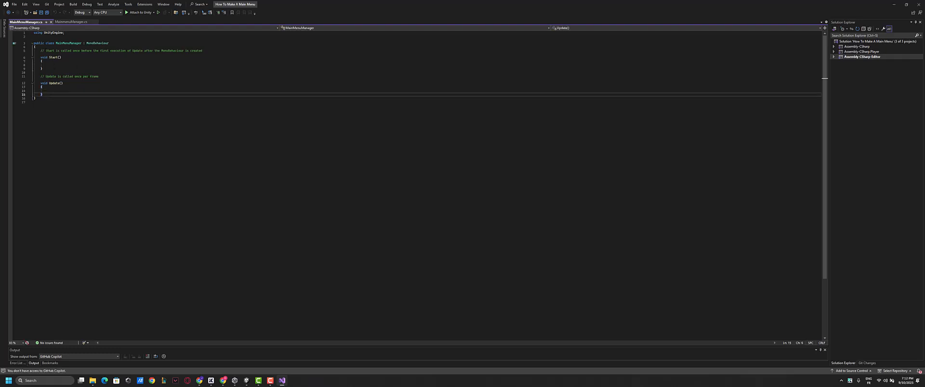
left_click_drag(39, 50, 113, 92)
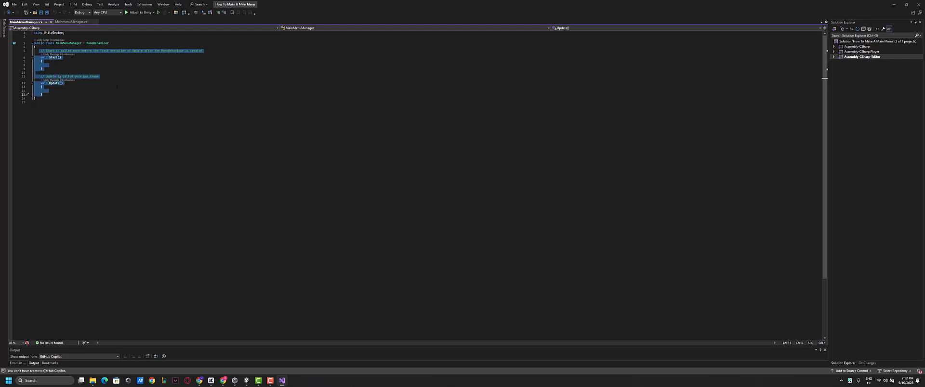
key("Delete")
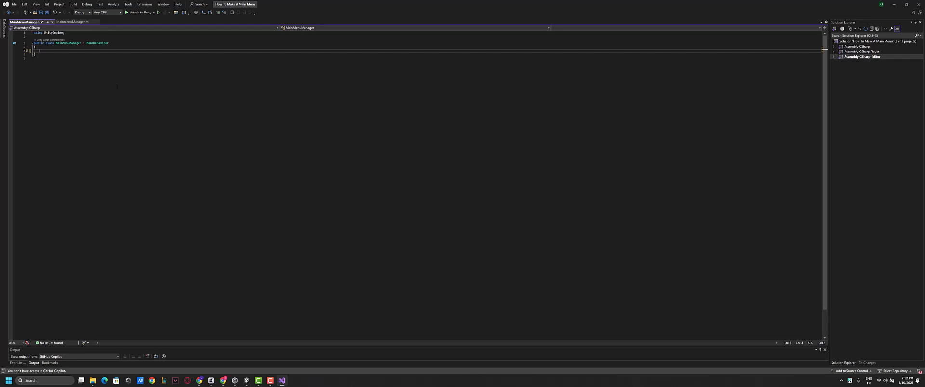
- Add an empty public void OnClickStart() method to the MainMenuManager class
type("publ")
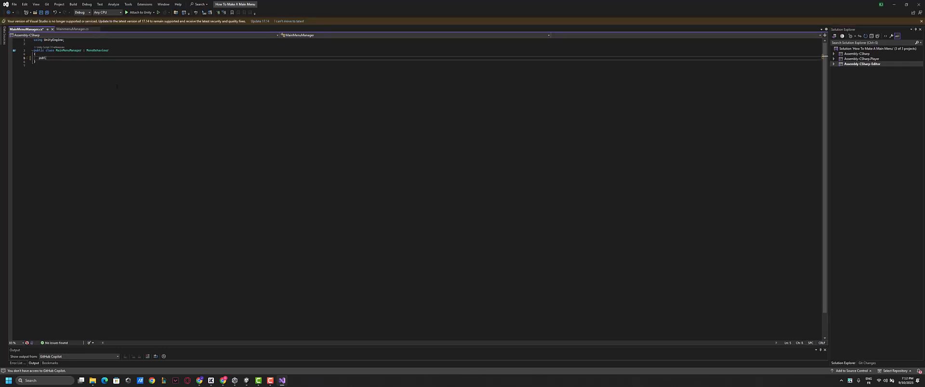
type("ic")
type("void ")
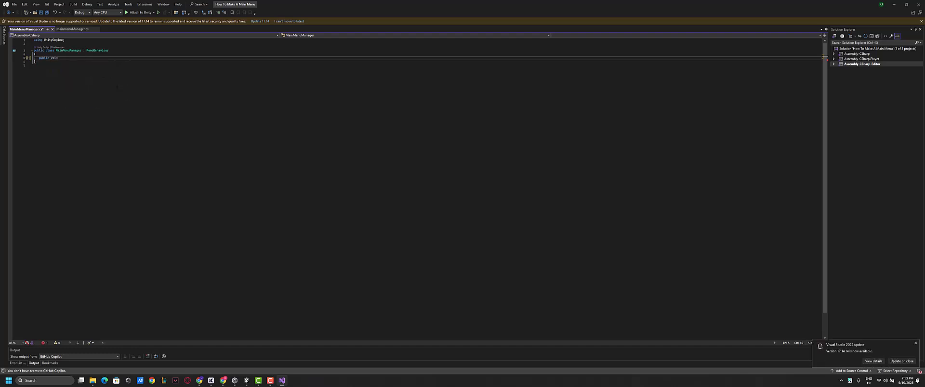
type("O")
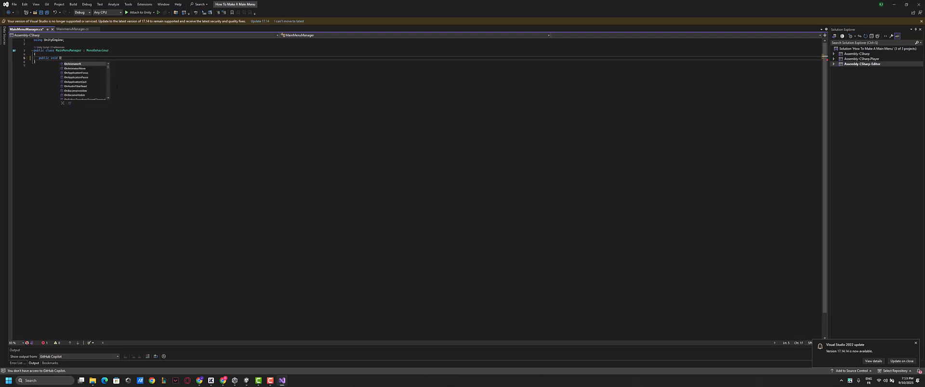
type("nClickSta")
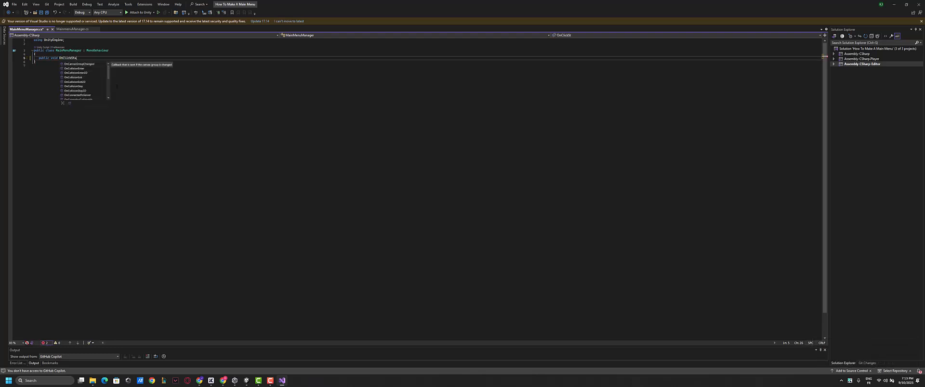
type("rt()")
key("Return")
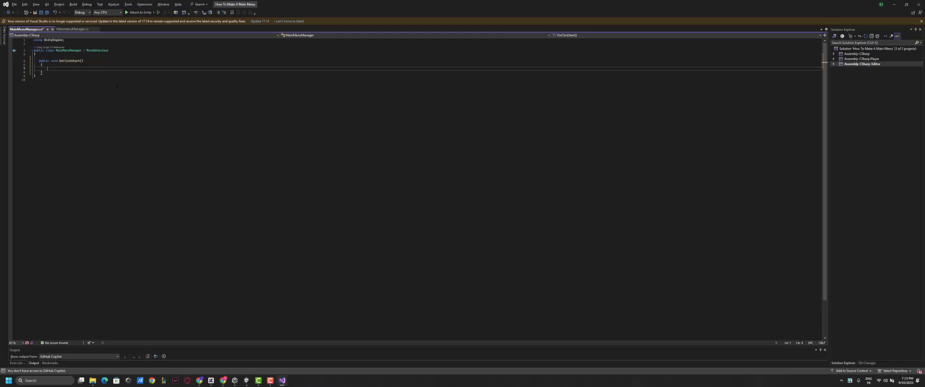
key("Down")
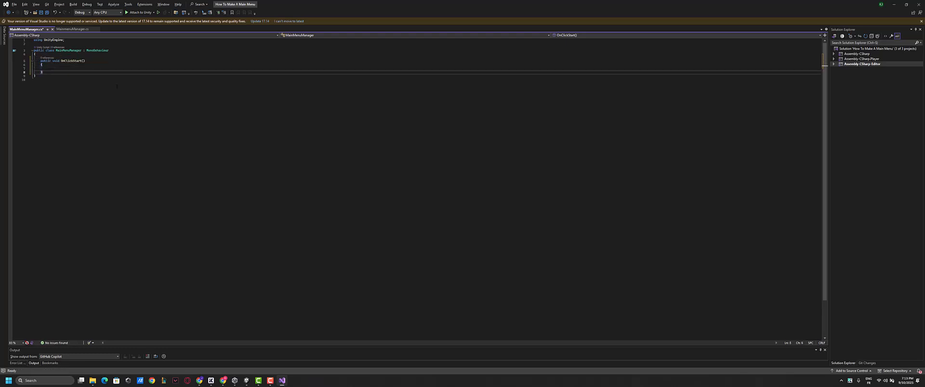
key("Up")
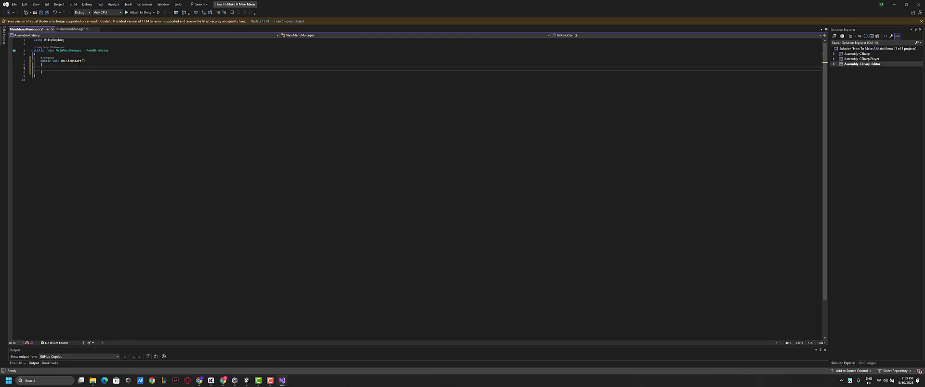
- Make OnClickStart load the Level1 scene with SceneManager.LoadSceneAsync("Level1"), importing UnityEngine.SceneManagement, and save the script
type("Sc")
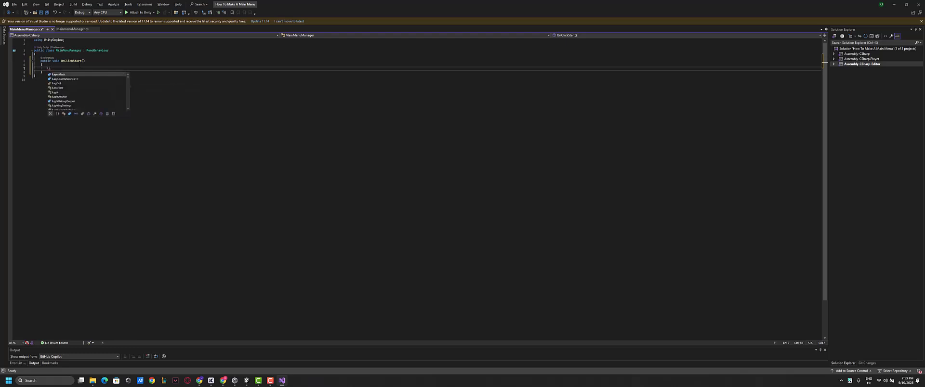
type("eneMan")
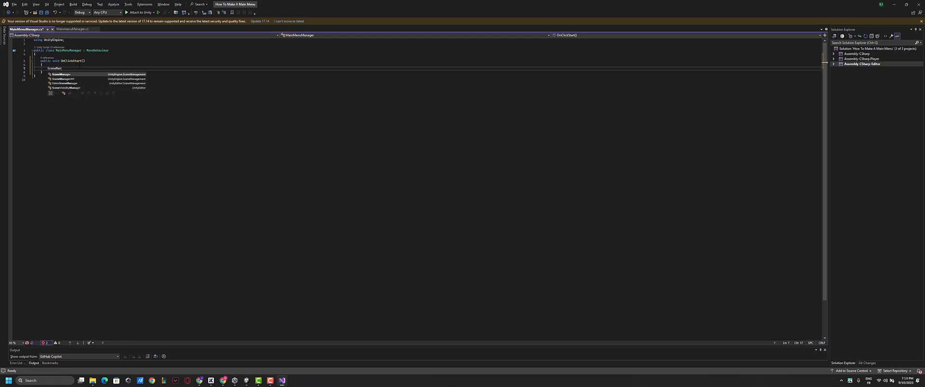
type("ager.Lo")
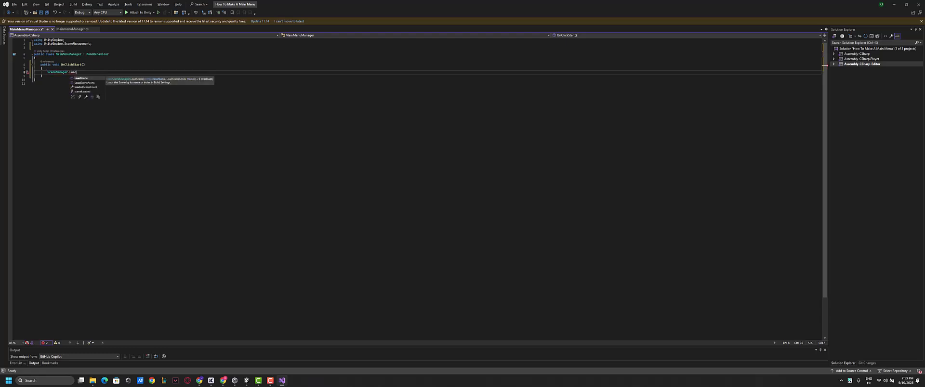
type("ad")
key("Down")
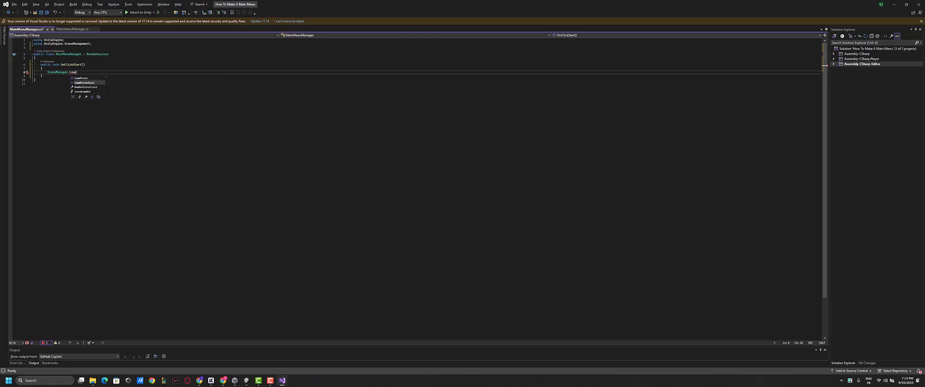
key("Tab")
type("(")
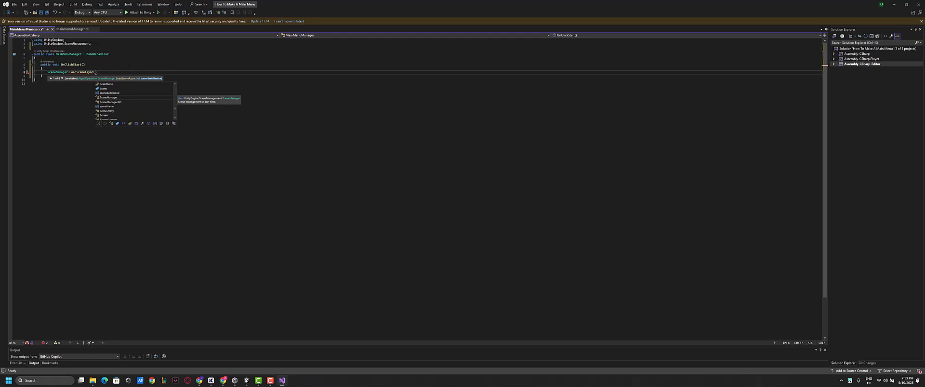
type("\"")
left_click(113, 72)
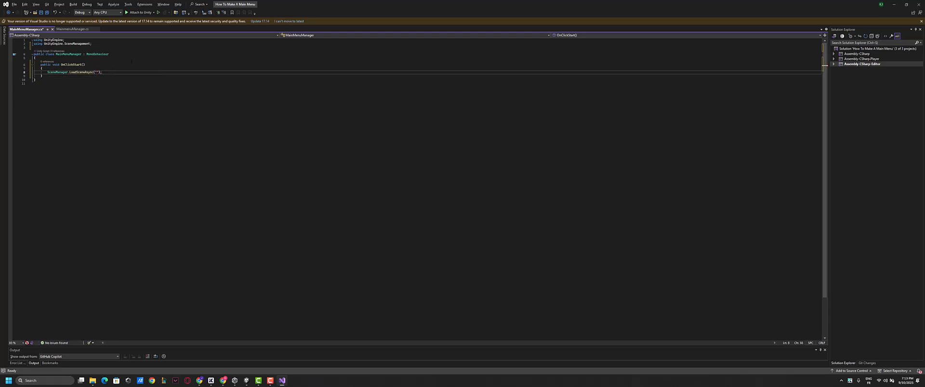
type("Level")
key("ctrl+s")
- Add an empty public void OnClickQuit() method below OnClickStart in the MainMenuManager class
left_click(79, 77)
key("Return")
key("Return")
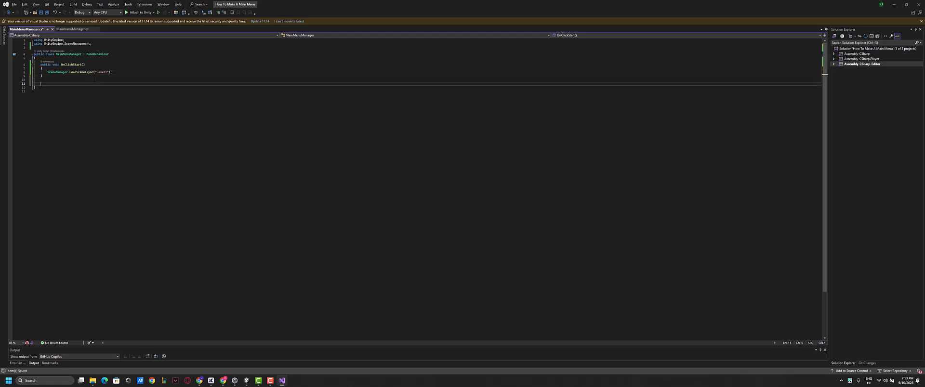
type("public ")
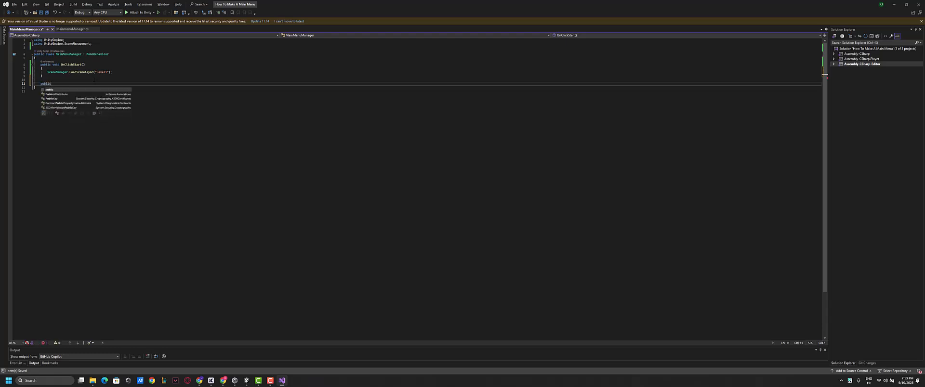
type("vo")
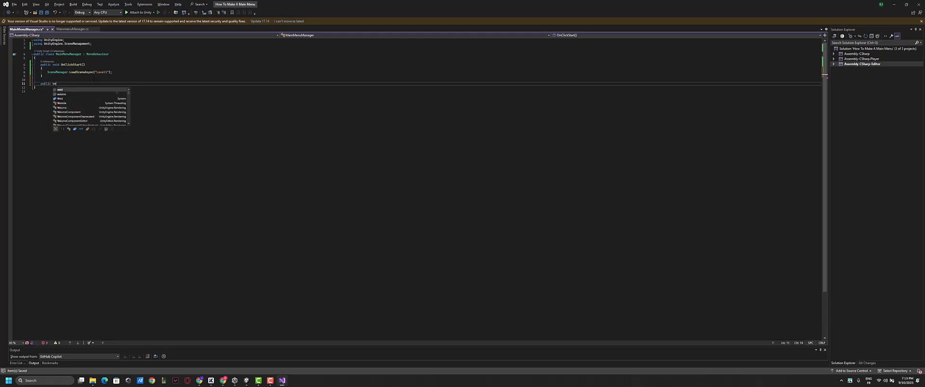
type("id OnCl")
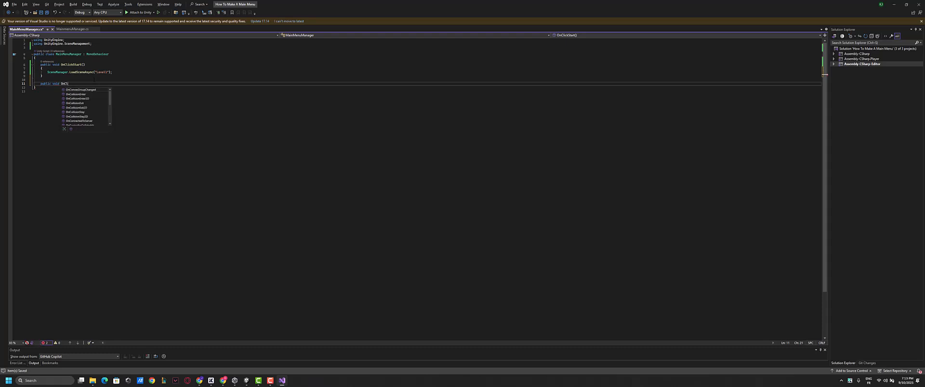
type("ickQuit()")
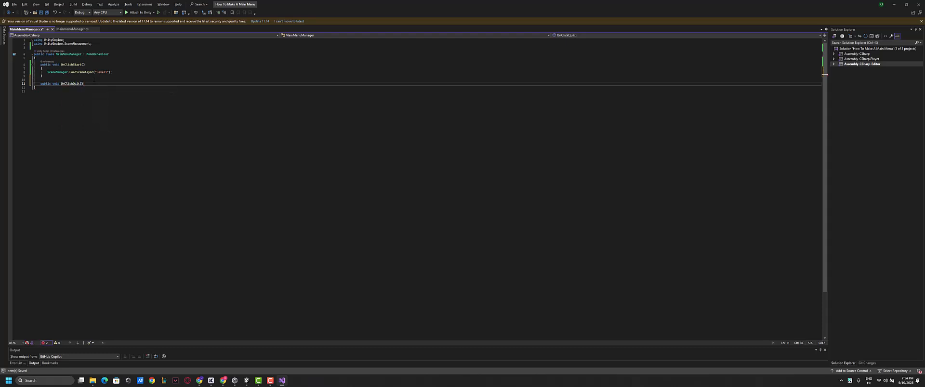
key("Return")
type("{")
key("Return")
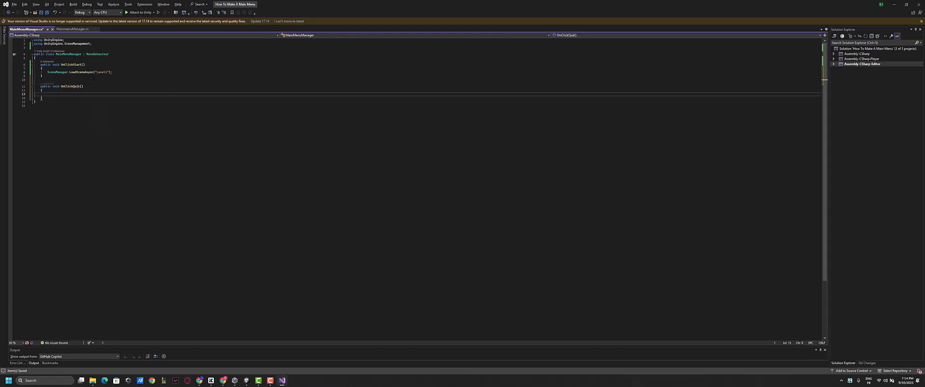
- Call Application.Quit(); inside the OnClickQuit method and save the script
type("Applicatio")
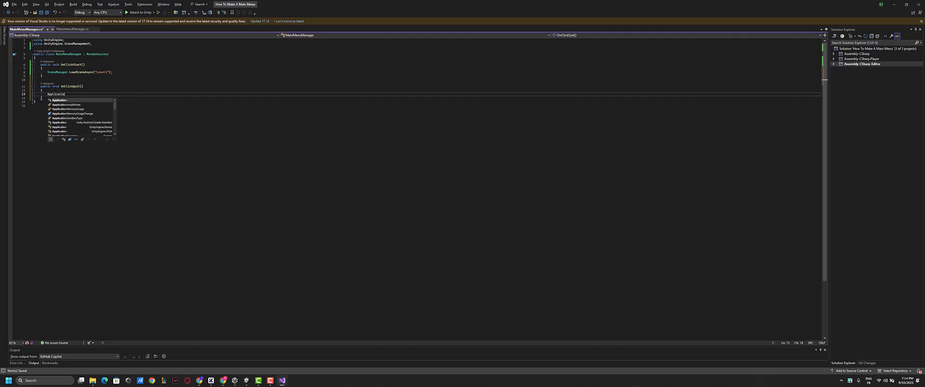
type("n.Quit();")
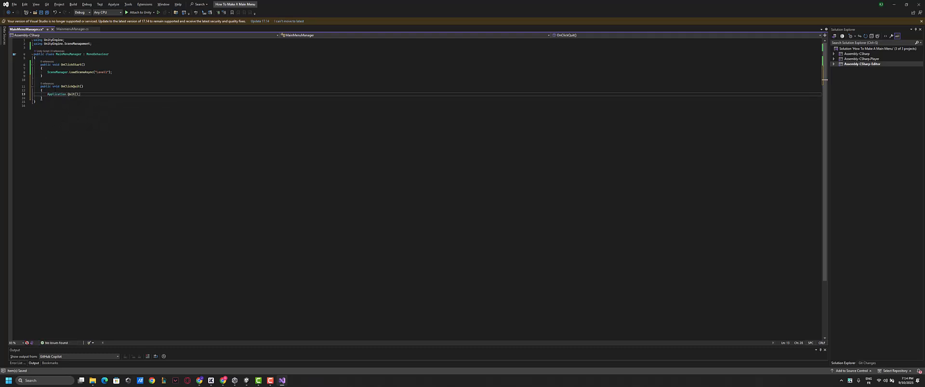
left_click_drag(83, 95, 47, 94)
double_click(60, 90)
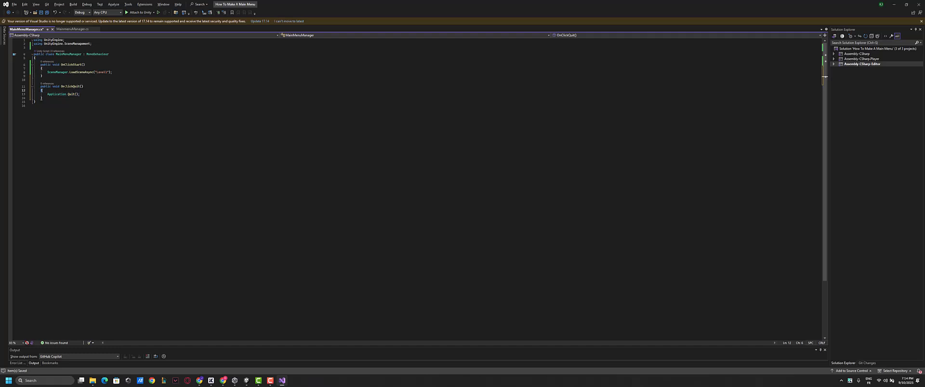
left_click(73, 99)
key("ctrl+s")
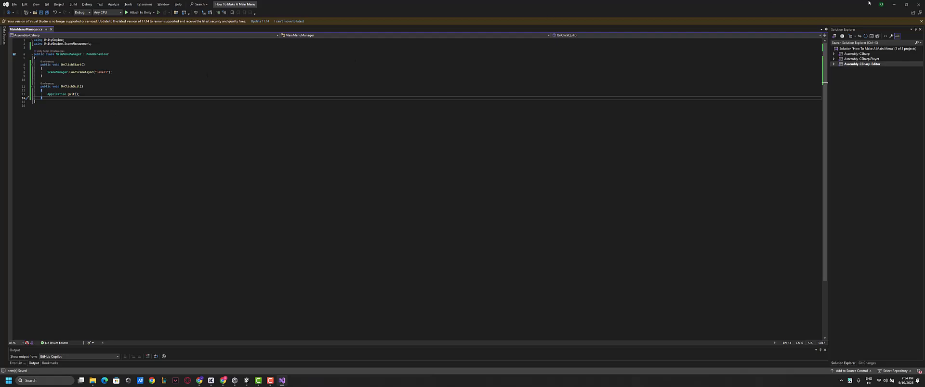
- Switch back to Unity, create a Scripts folder in Assets and move the MainMenuManager script into it
left_click(894, 4)
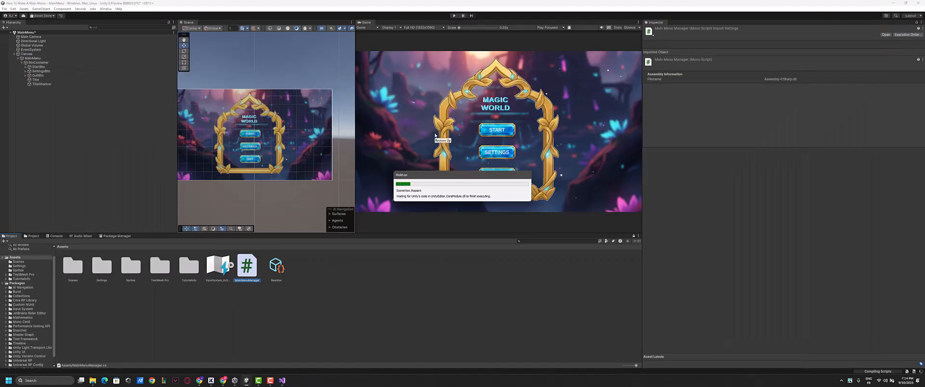
left_click(242, 300)
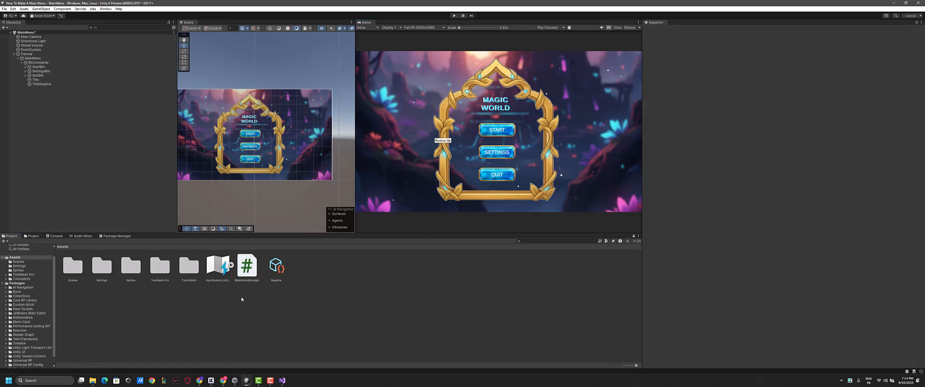
left_click(231, 265)
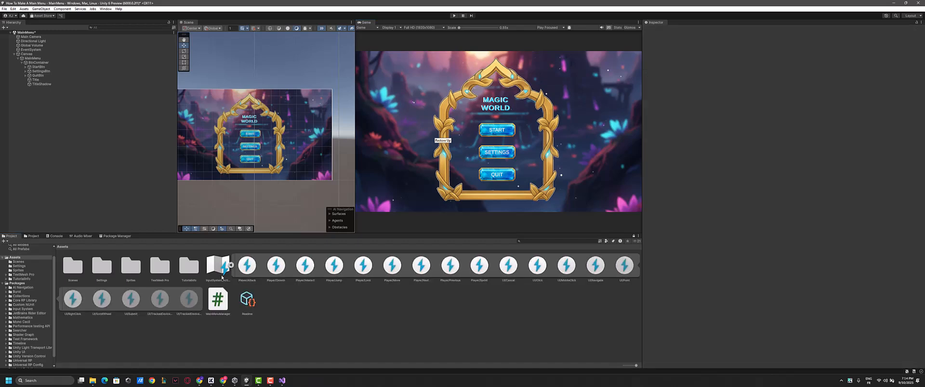
left_click(231, 265)
left_click(238, 273)
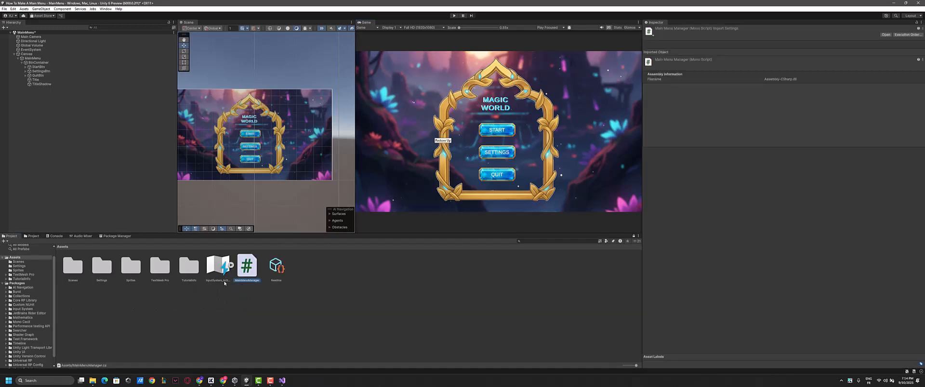
right_click(216, 311)
mouse_move(289, 156)
left_click(322, 156)
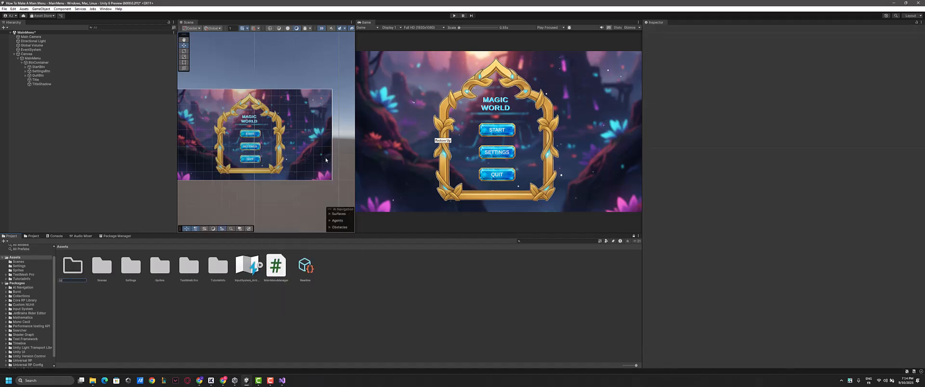
key("Return")
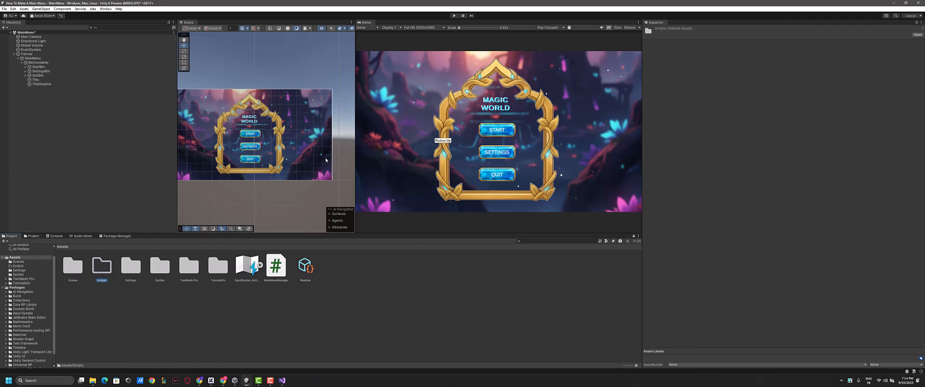
left_click_drag(283, 267, 284, 285)
left_click_drag(184, 241, 101, 267)
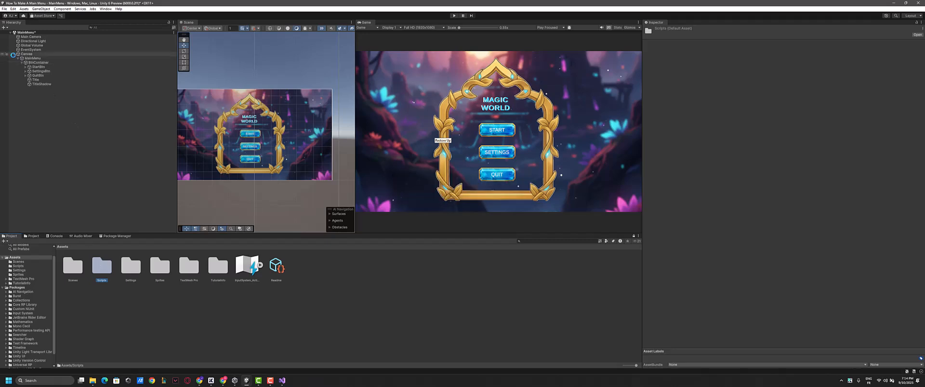
- Collapse the Canvas hierarchy and create a new scene named Level1 in the Scenes folder
left_click(13, 54)
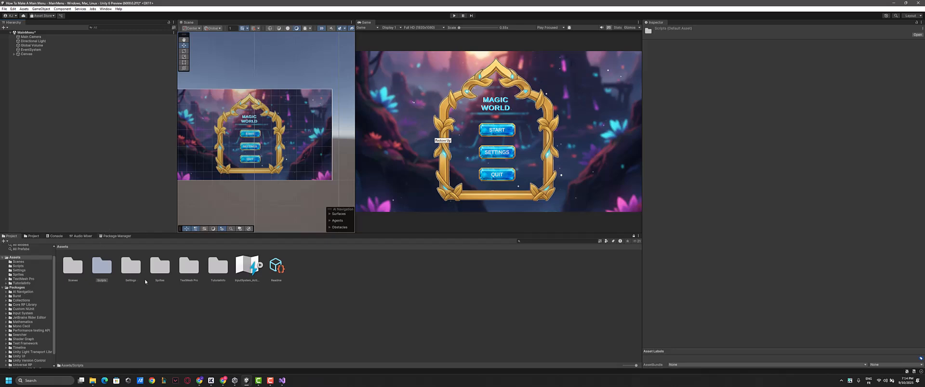
double_click(75, 272)
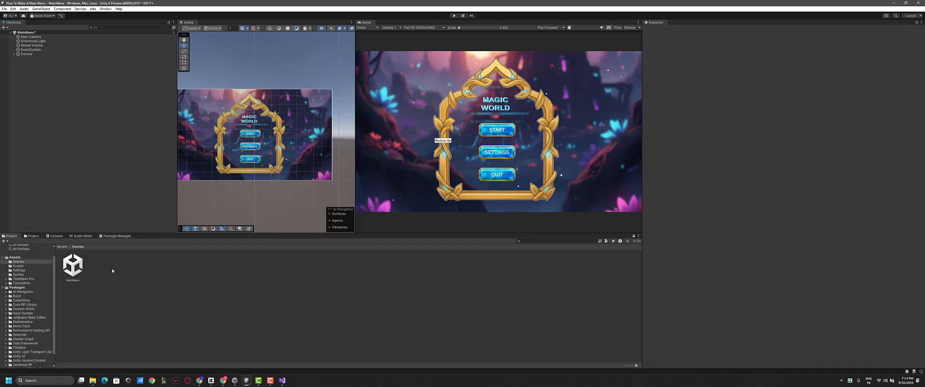
right_click(101, 279)
left_click(79, 276)
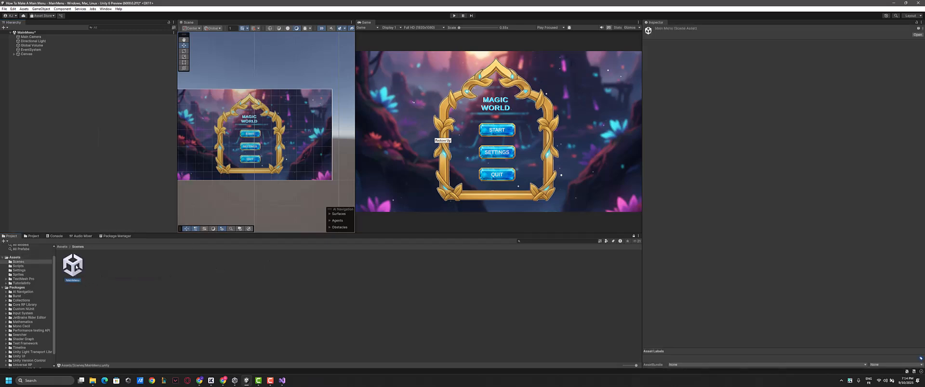
right_click(117, 273)
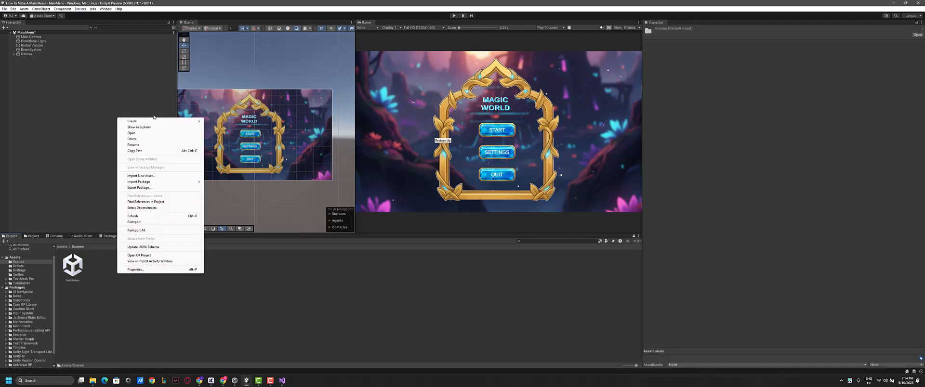
mouse_move(142, 121)
left_click(225, 121)
mouse_move(193, 121)
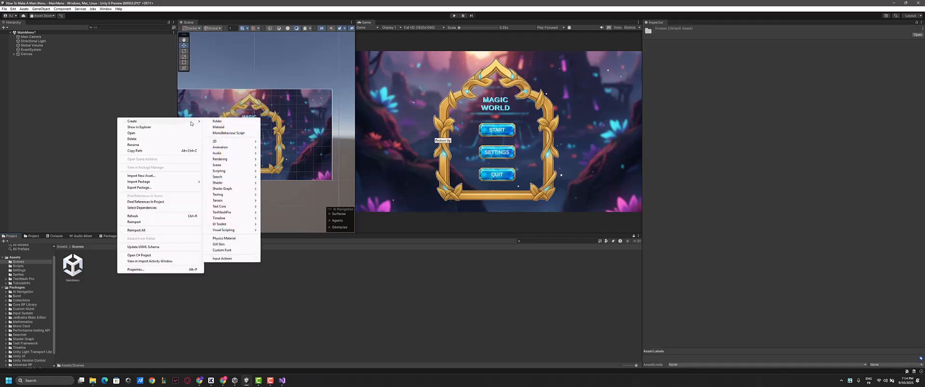
mouse_move(220, 165)
left_click(274, 166)
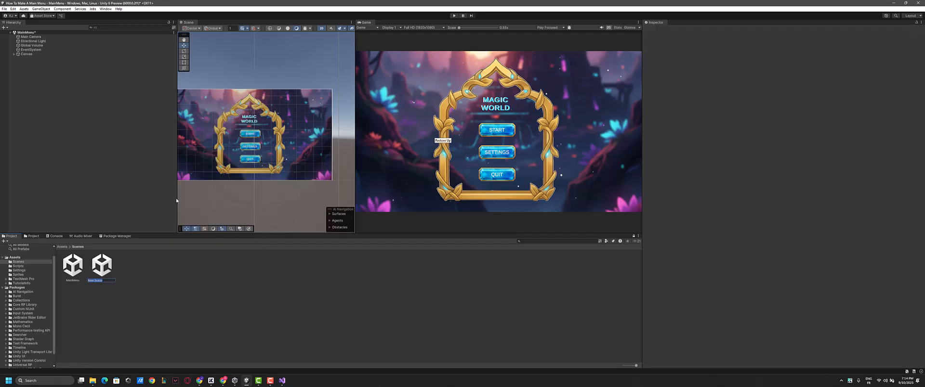
type("Level1")
key("Return")
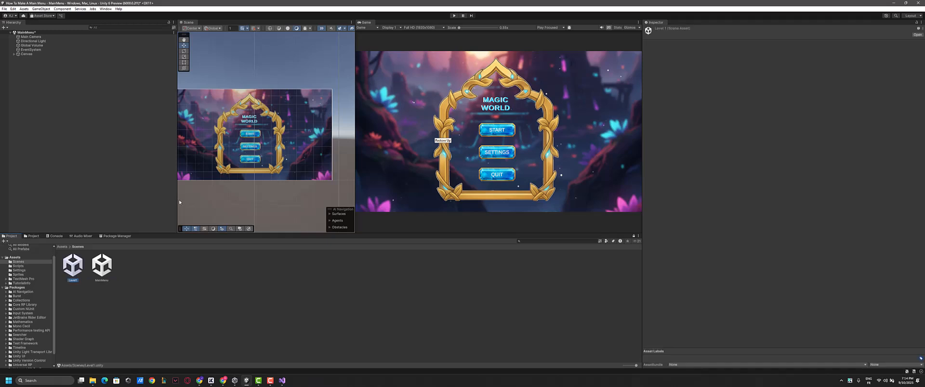
left_click(100, 169)
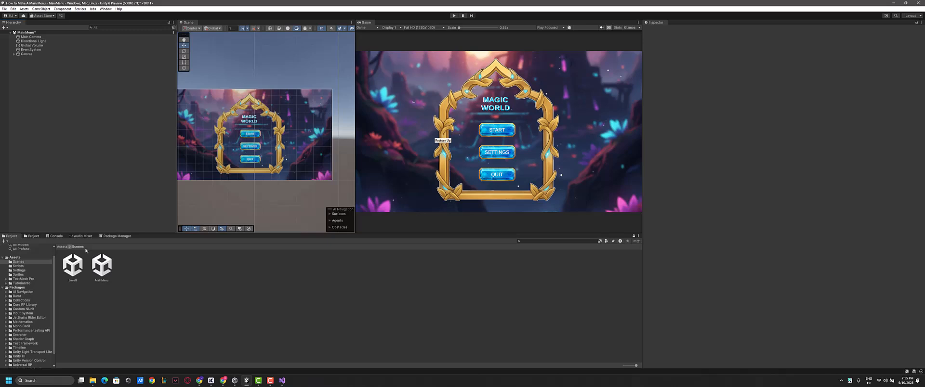
left_click(75, 268)
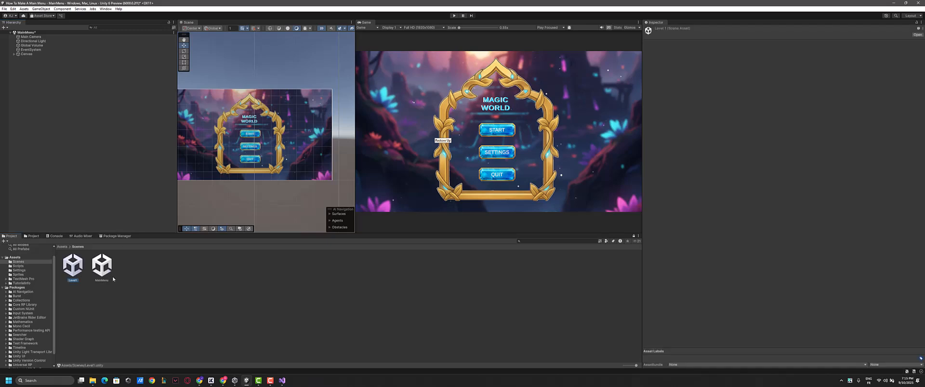
left_click(141, 272)
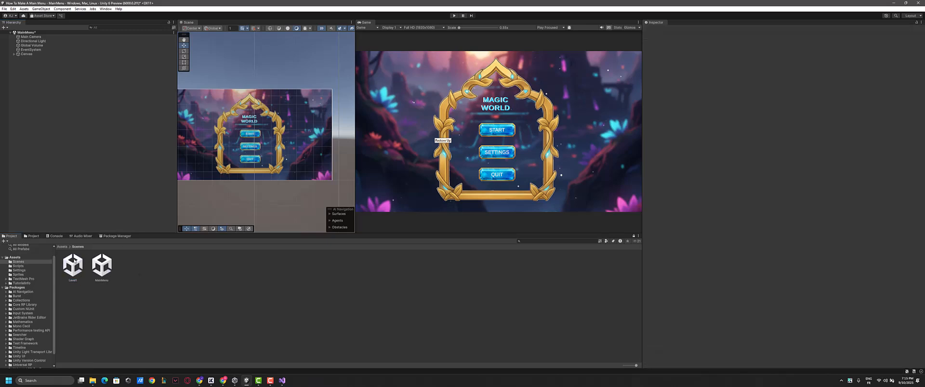
left_click(73, 265)
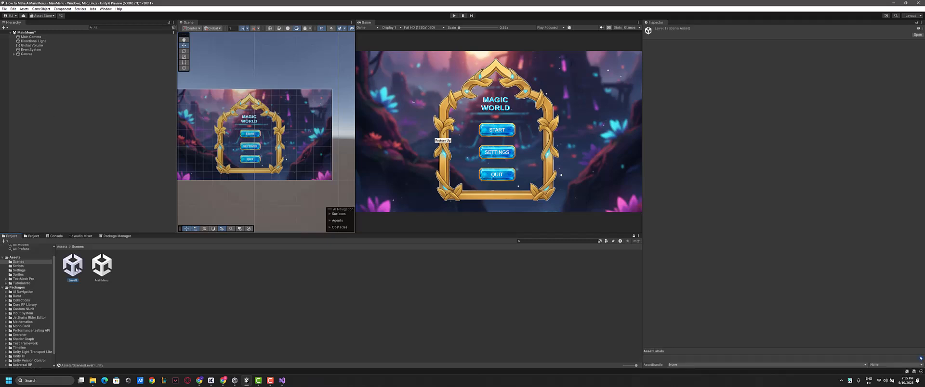
- In the build profiles' scene list, remove Level1 and add it again from the Scenes folder, and save the main menu scene
left_click(4, 9)
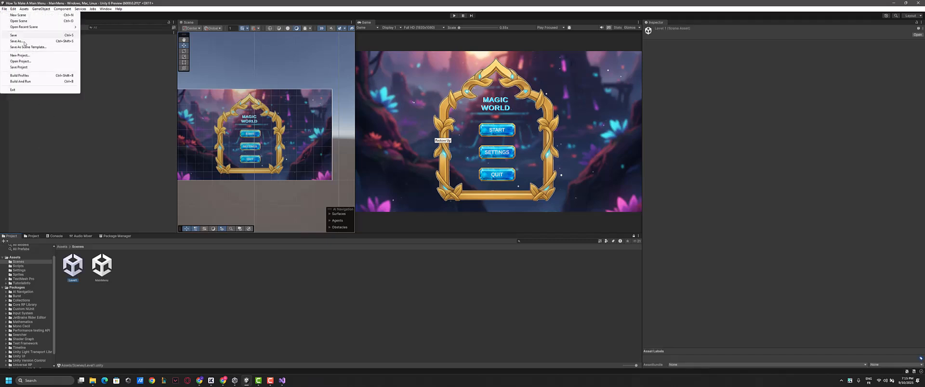
left_click(25, 76)
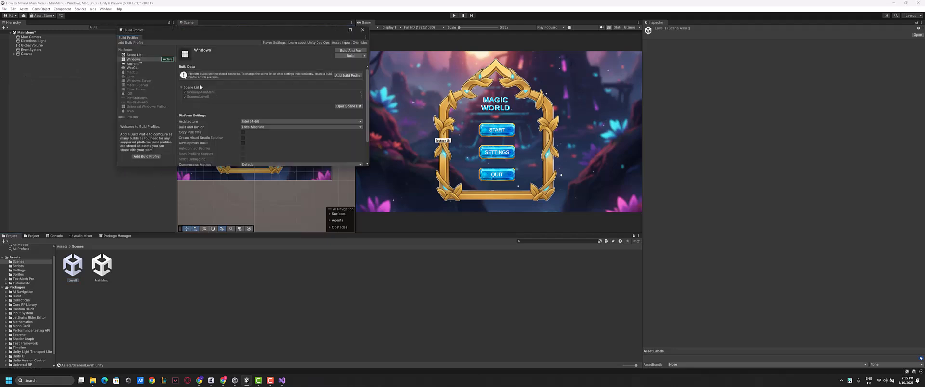
left_click(5, 9)
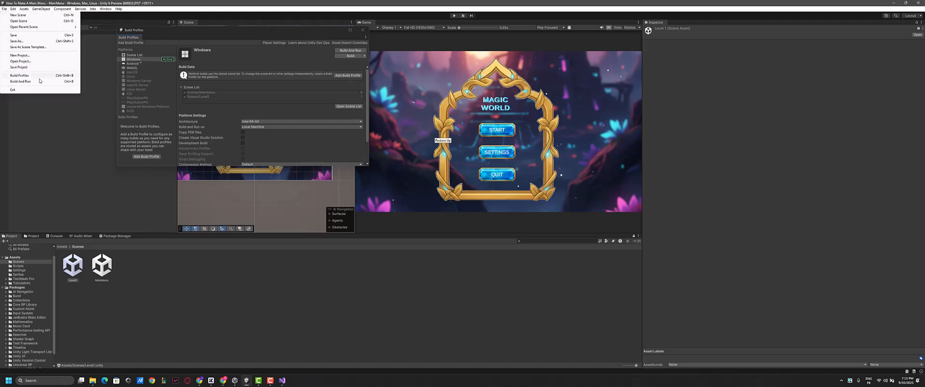
left_click(143, 55)
left_click(202, 80)
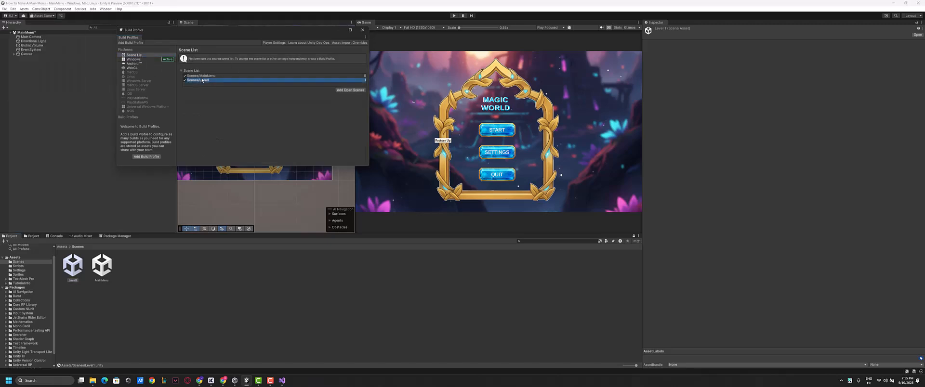
key("Delete")
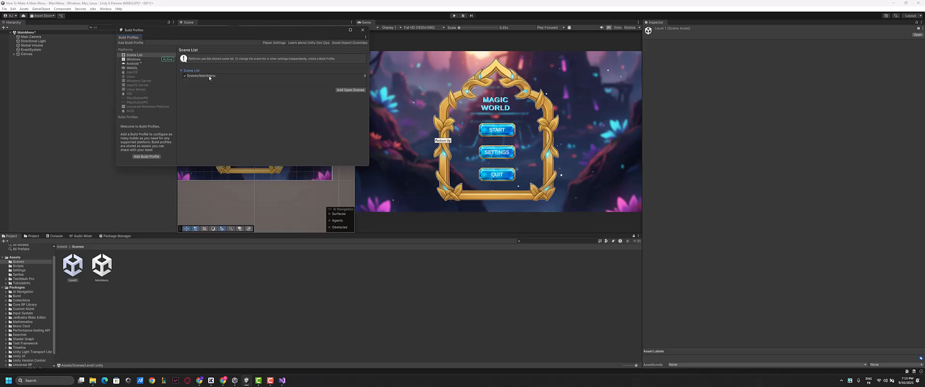
left_click(210, 76)
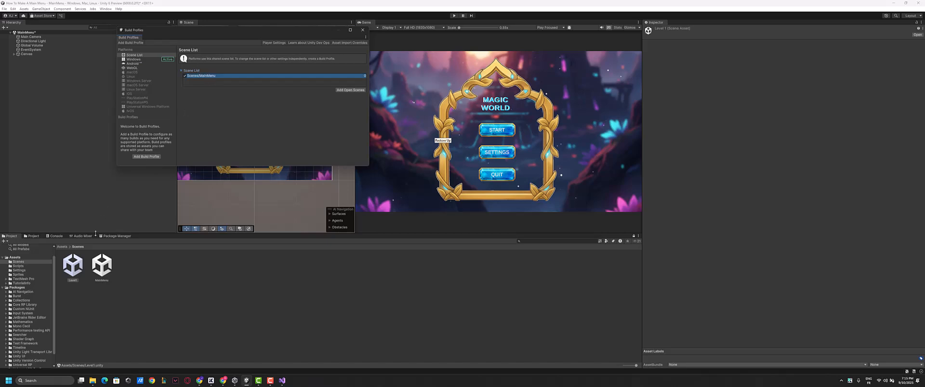
left_click_drag(68, 272, 211, 86)
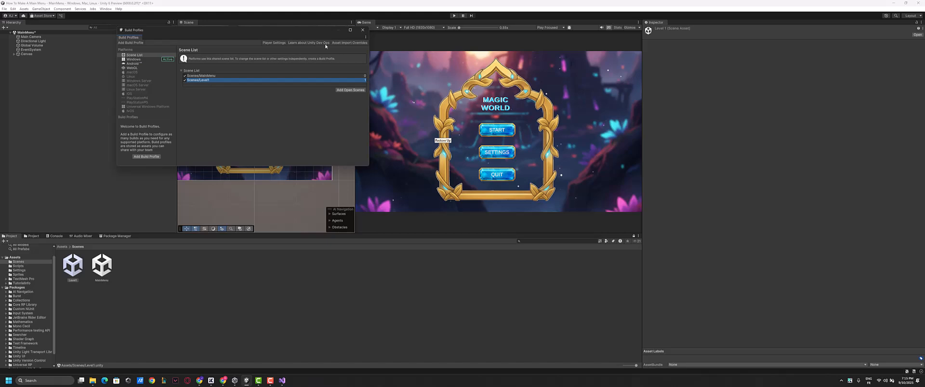
left_click(362, 30)
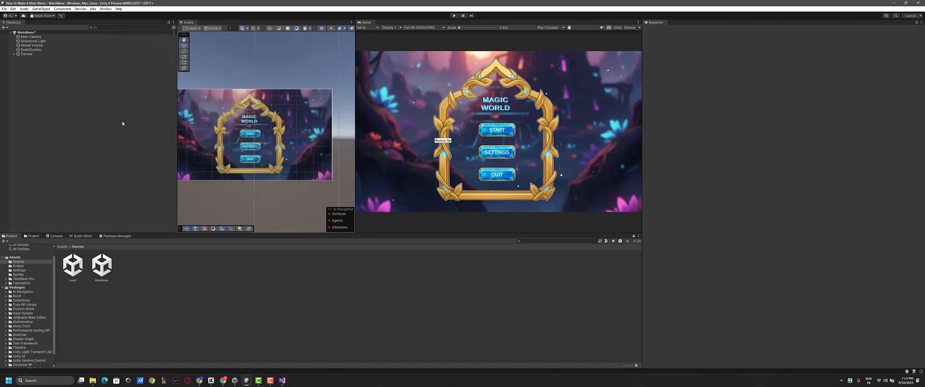
key("ctrl+s")
- Expand the Canvas hierarchy and add an empty On Click event entry to StartBtn
left_click(14, 54, "alt")
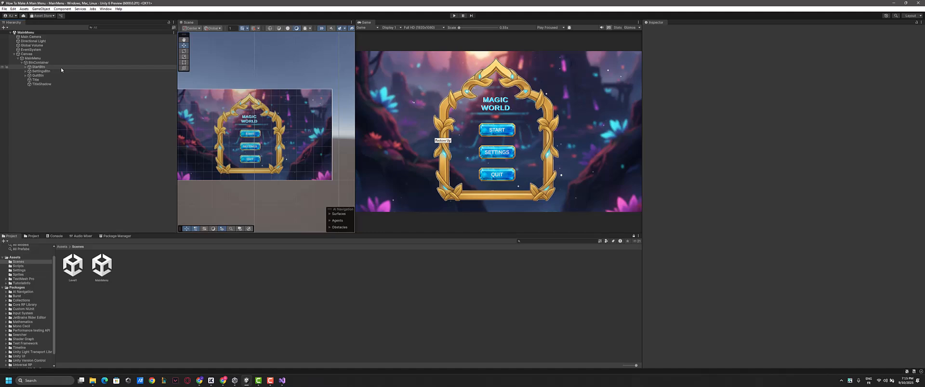
double_click(61, 68)
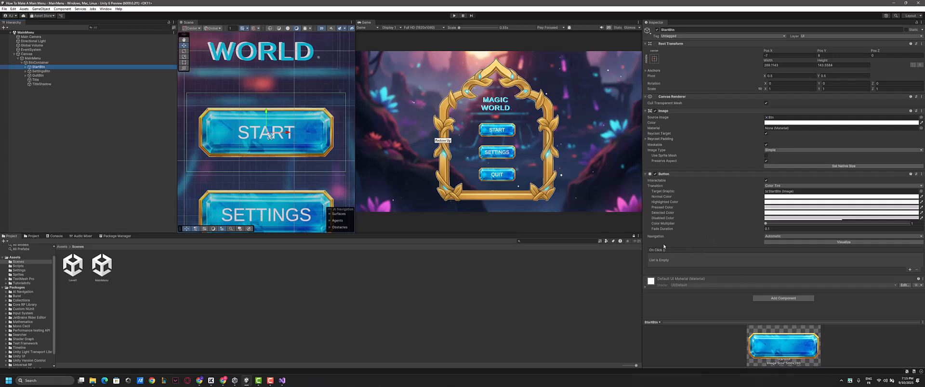
left_click(909, 270)
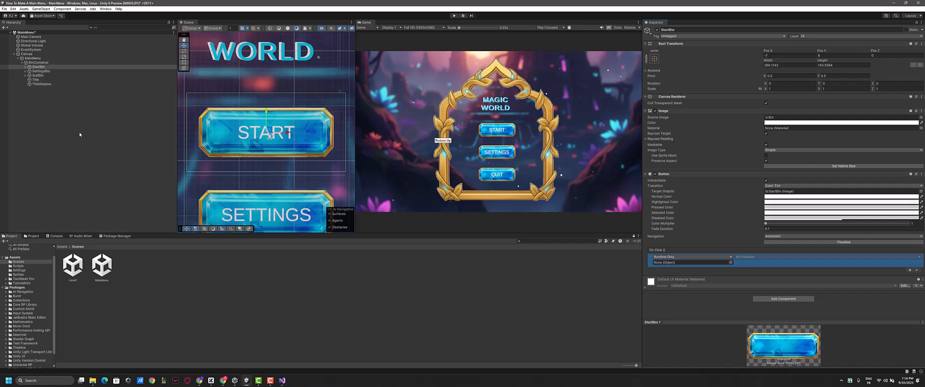
- Create an empty root GameObject named MainMenuManager and set its X and Y position to 0
left_click(48, 133)
right_click(42, 121)
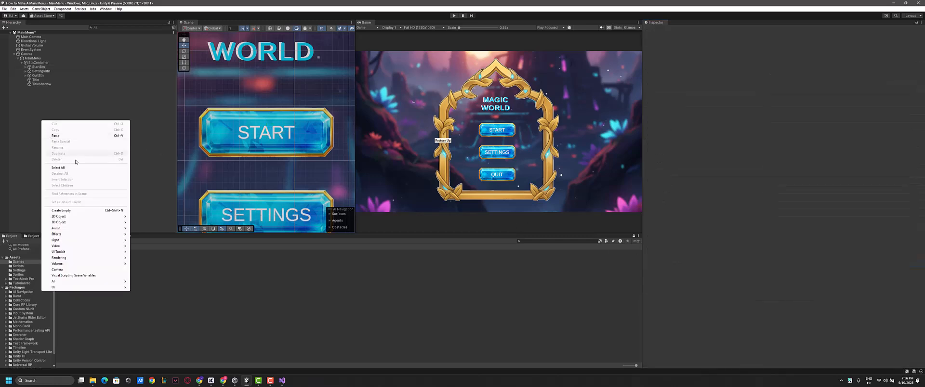
left_click(63, 210)
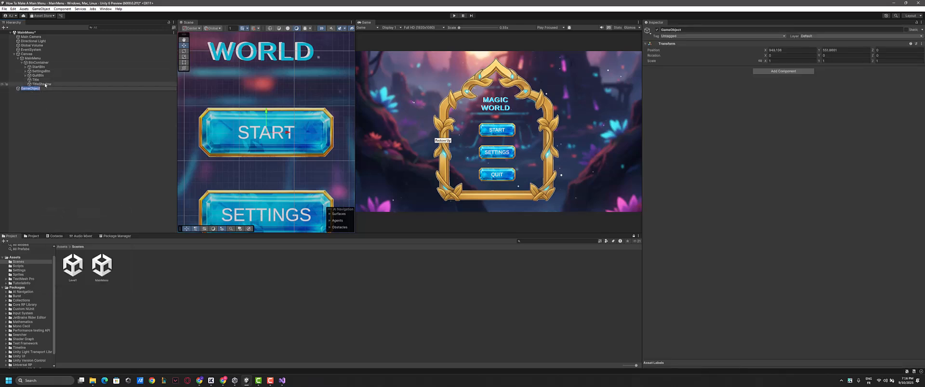
type("MainMenuManager")
key("Return")
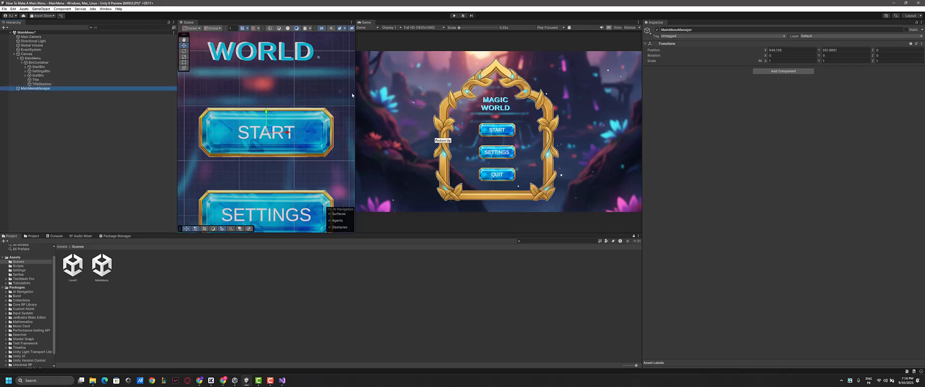
left_click(788, 51)
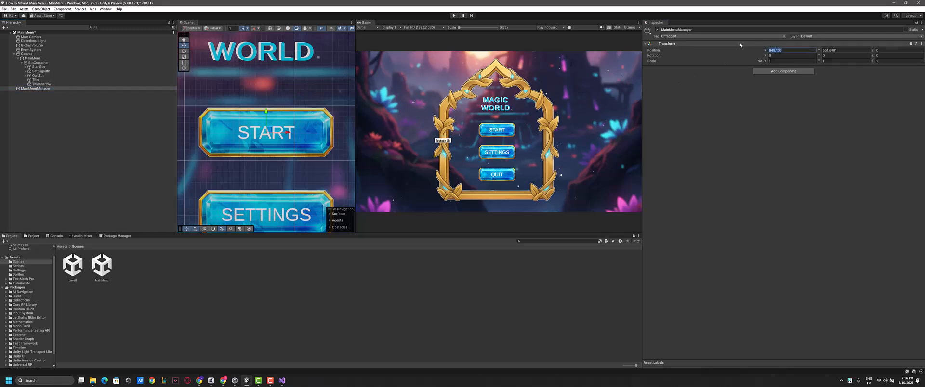
type("0")
key("Tab")
type("0")
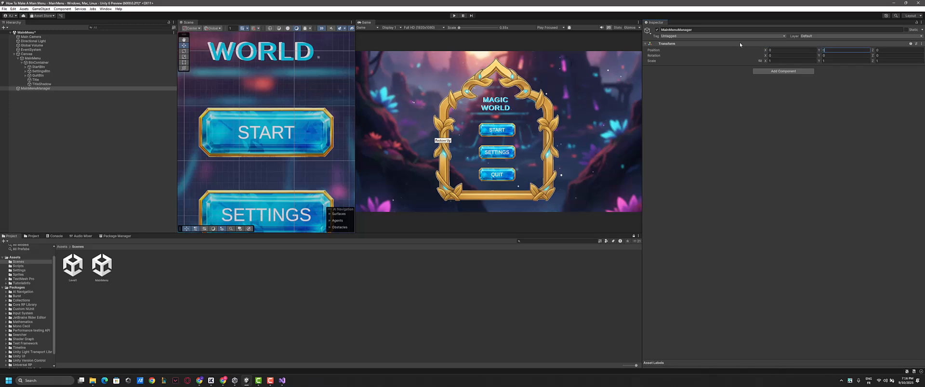
- Add the Main Menu Manager script as a component to the MainMenuManager object
left_click(764, 72)
key("BackSpace")
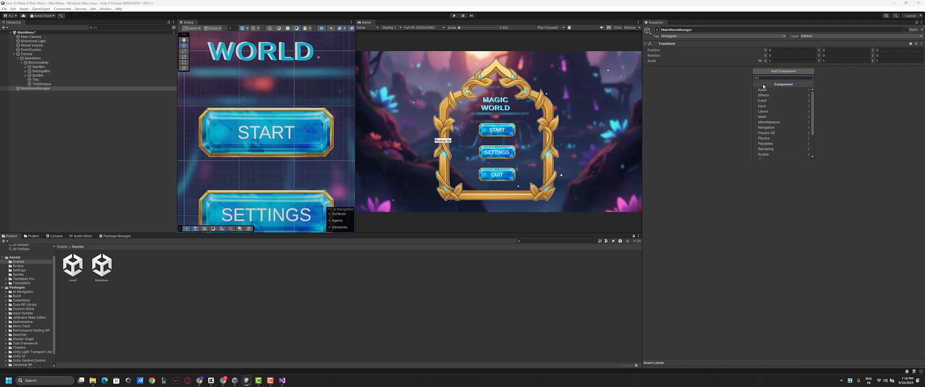
type("main")
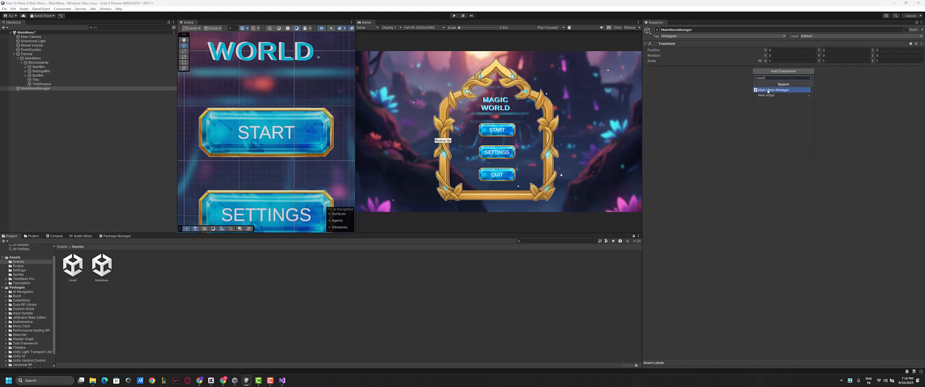
left_click(768, 90)
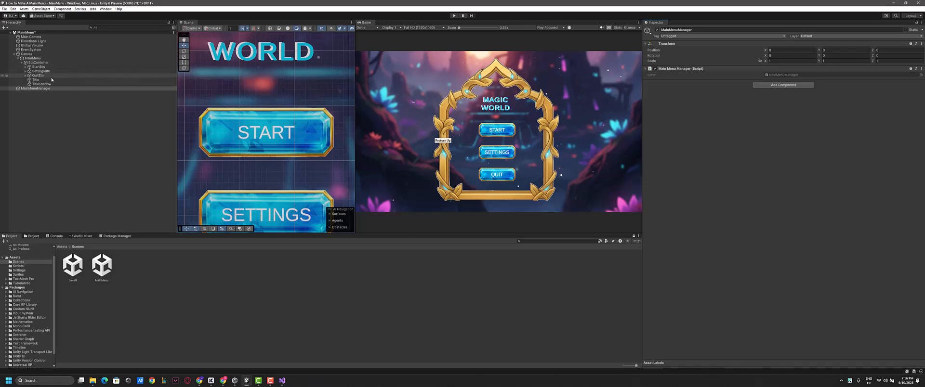
- Assign the MainMenuManager object to StartBtn's On Click event and select its OnClickStart function
left_click(38, 67)
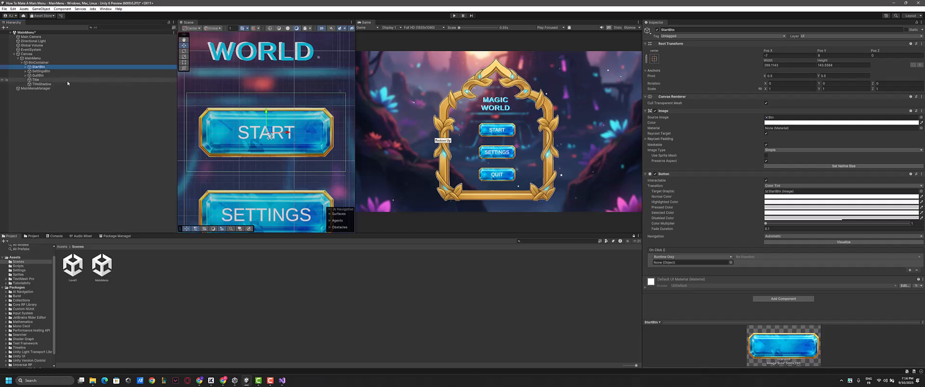
left_click_drag(36, 88, 198, 115)
left_click_drag(727, 219, 714, 263)
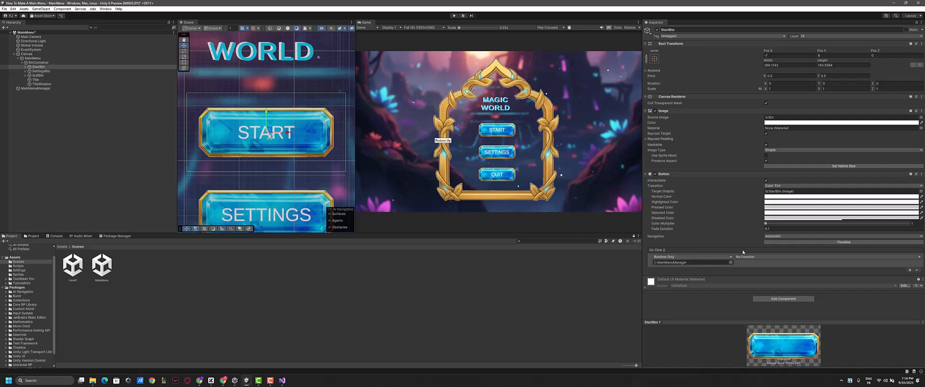
left_click(742, 257)
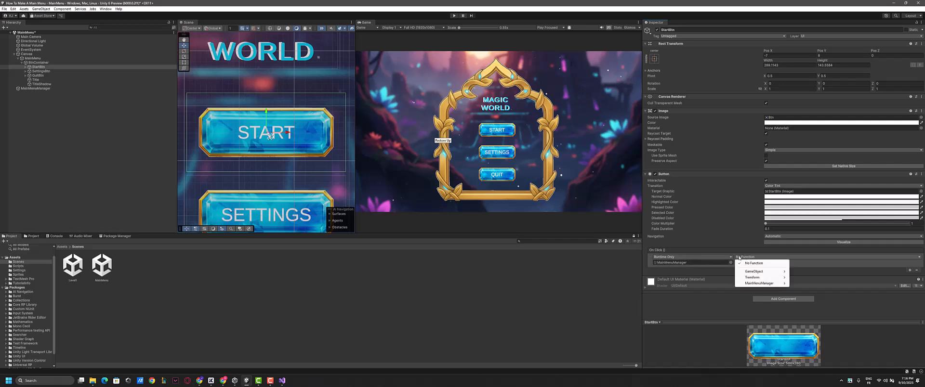
mouse_move(773, 286)
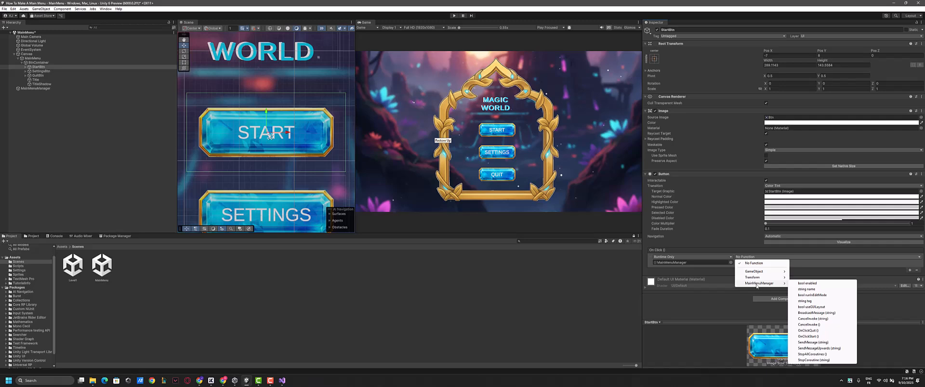
left_click(814, 337)
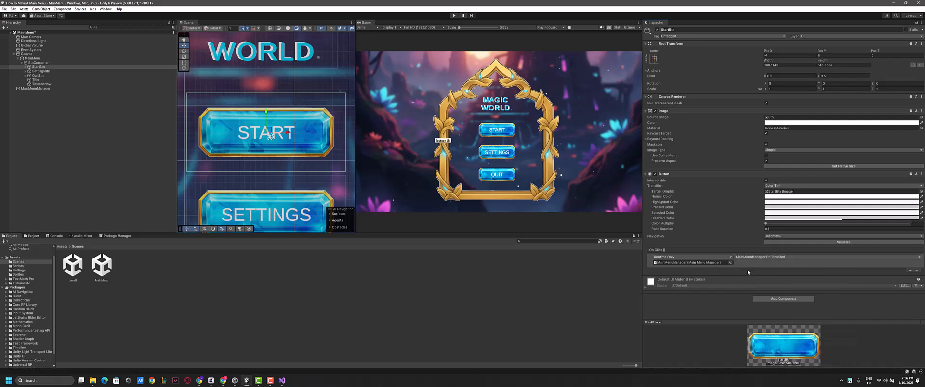
- Add an On Click event to QuitBtn that calls OnClickQuit on the MainMenuManager object, and save the scene
left_click(43, 76)
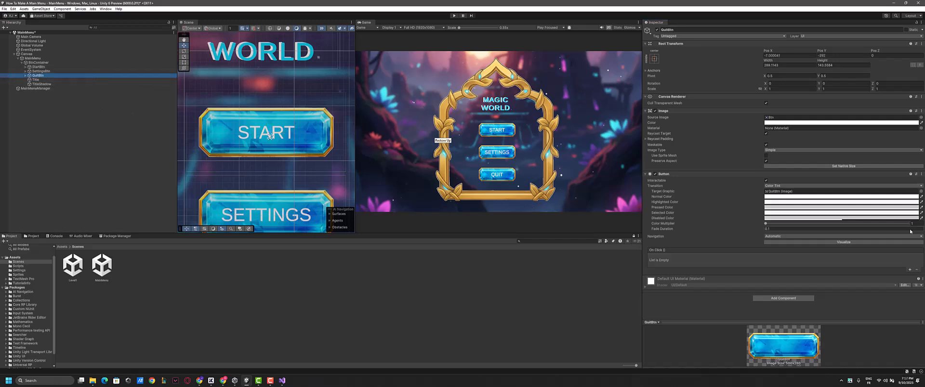
left_click(909, 270)
left_click_drag(35, 88, 710, 262)
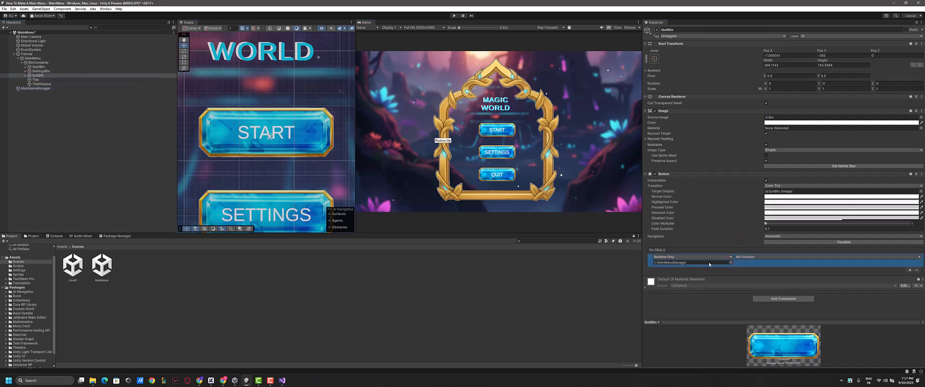
left_click(761, 257)
mouse_move(766, 284)
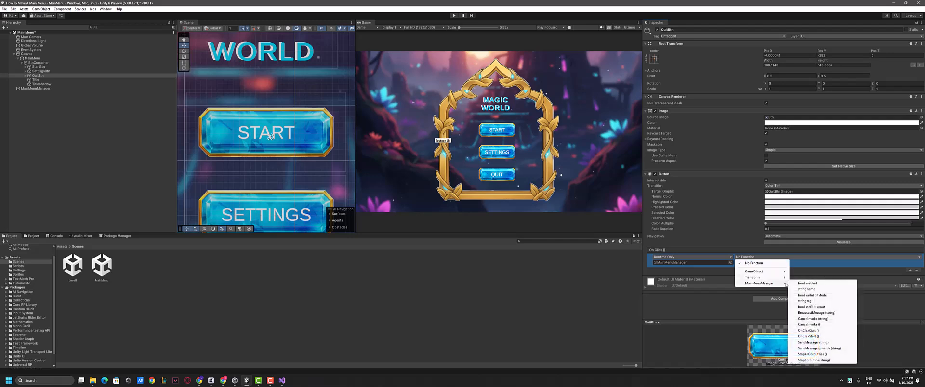
left_click(809, 331)
key("ctrl+s")
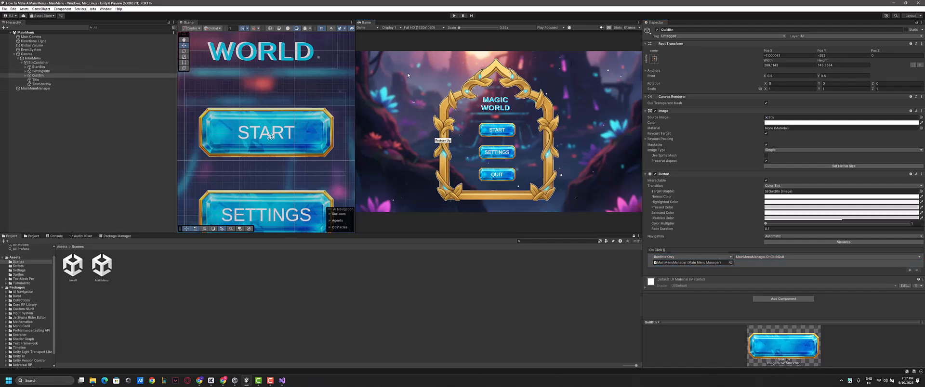
- Run the main menu in play mode to test the Start and Quit buttons, and stop playback
left_click(454, 15)
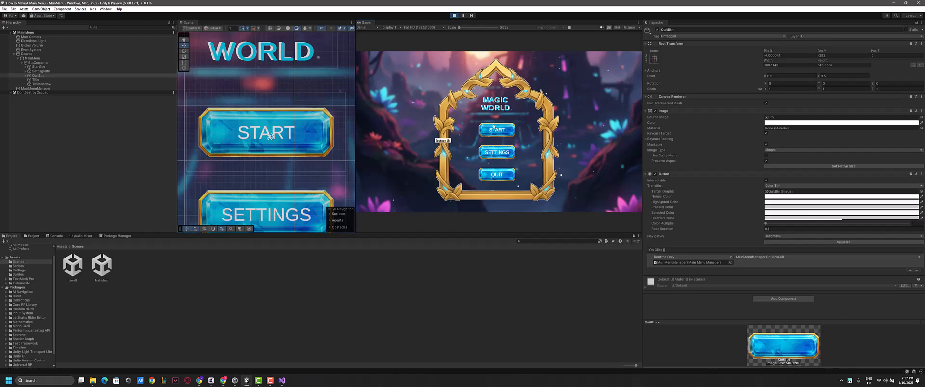
left_click(496, 131)
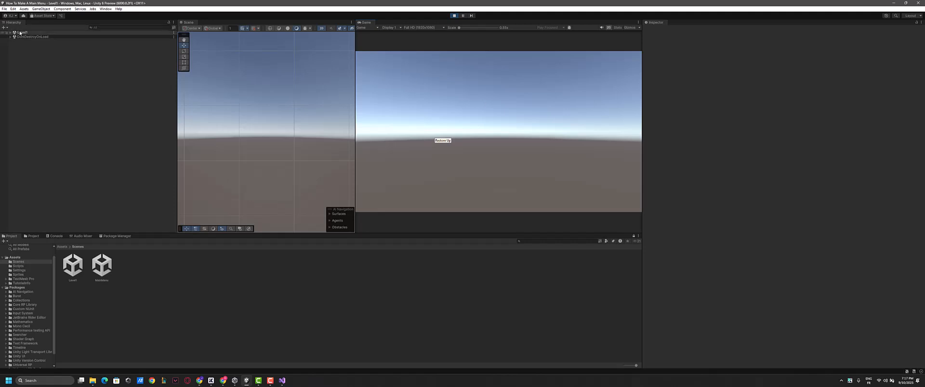
left_click(454, 15)
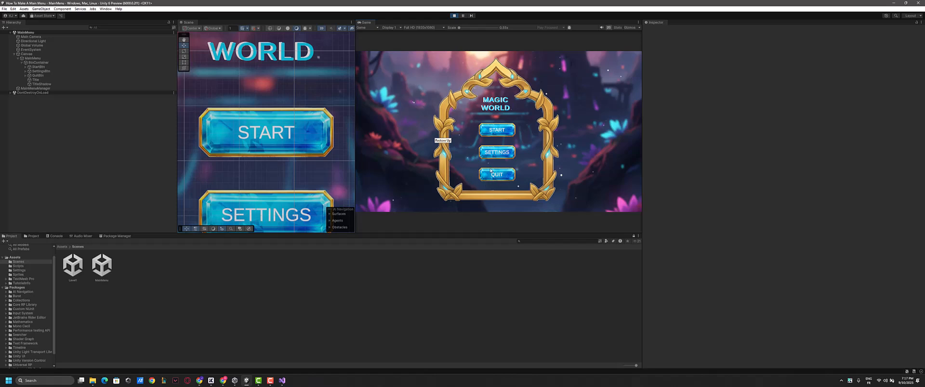
left_click(454, 16)
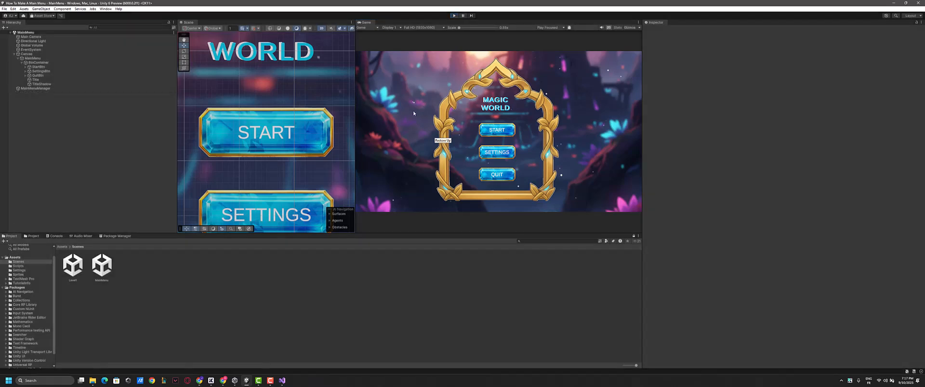